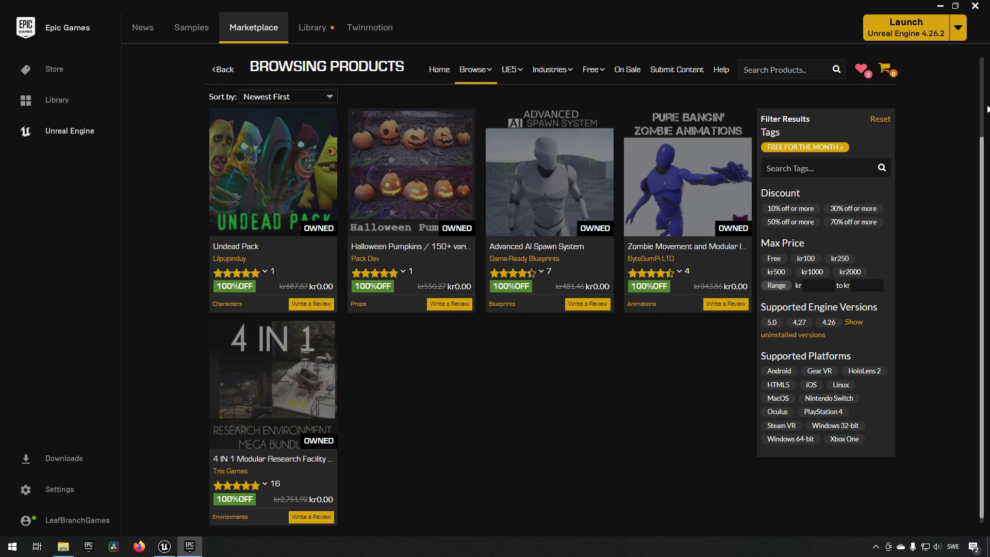
# Step: Examine the green and blue goblin characters and the row of animated goblins behind them
pyautogui.moveTo(594, 70)
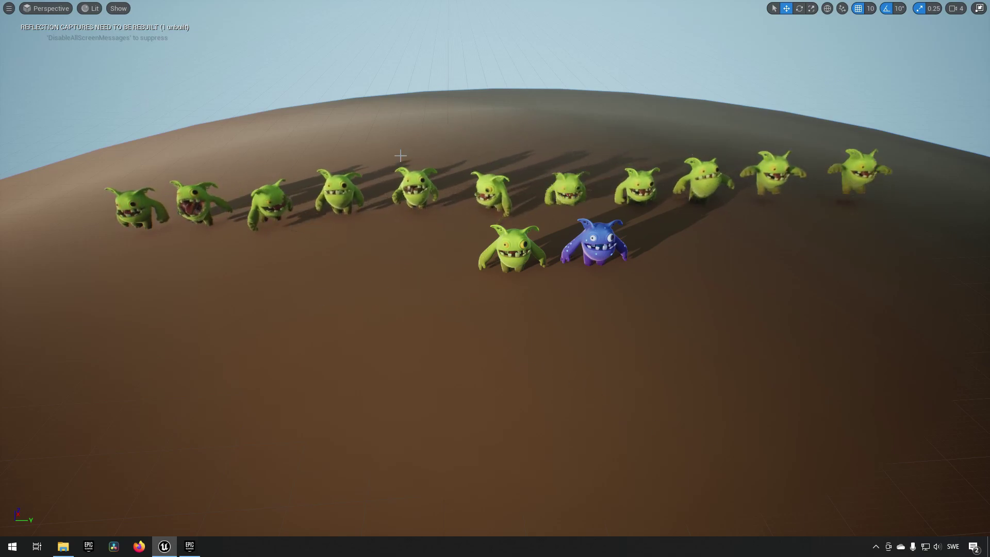
pyautogui.press('w')
pyautogui.moveTo(524, 301)
pyautogui.mouseDown(button='right')
pyautogui.moveTo(545, 281)
pyautogui.moveTo(518, 303)
pyautogui.mouseUp(button='right')
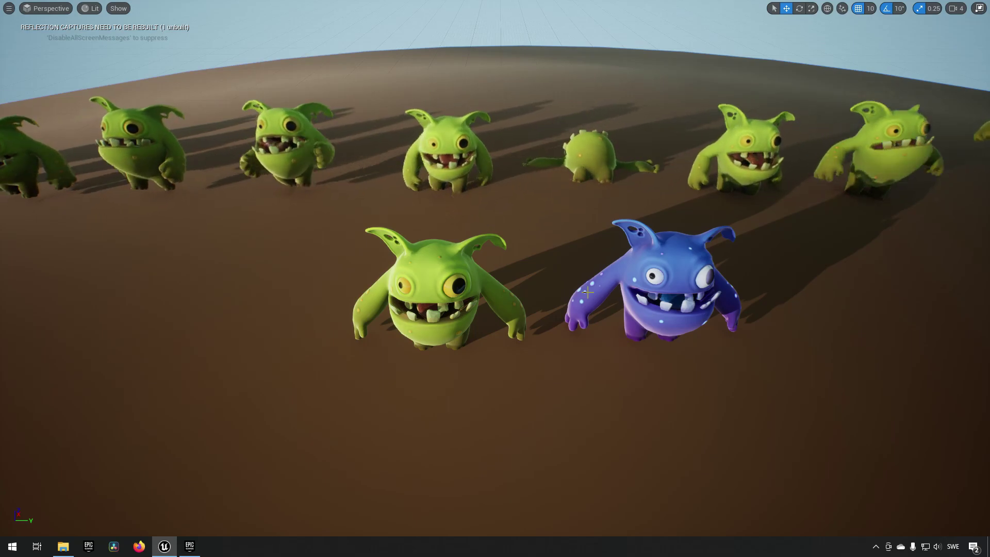
pyautogui.scroll(-8, 578, 310)
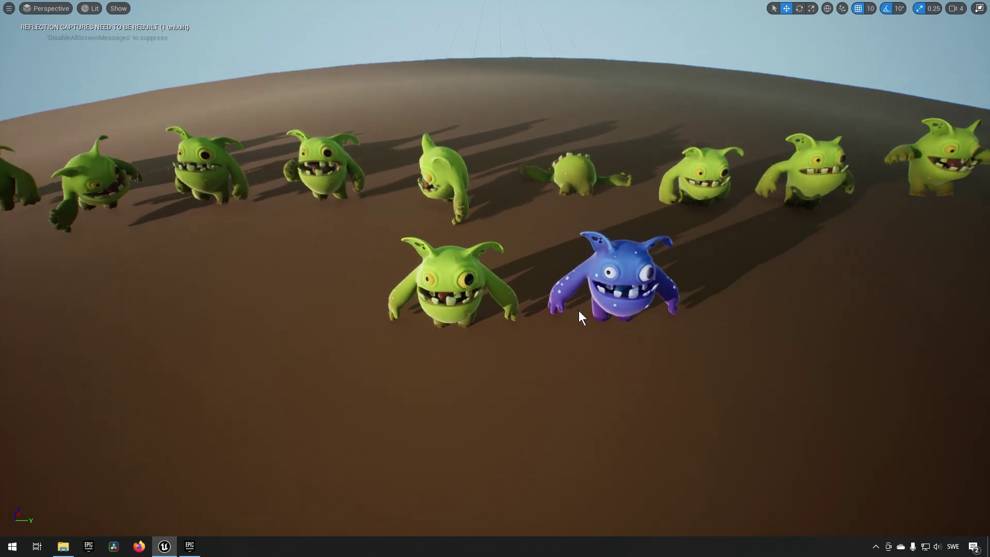
pyautogui.scroll(-3, 579, 311)
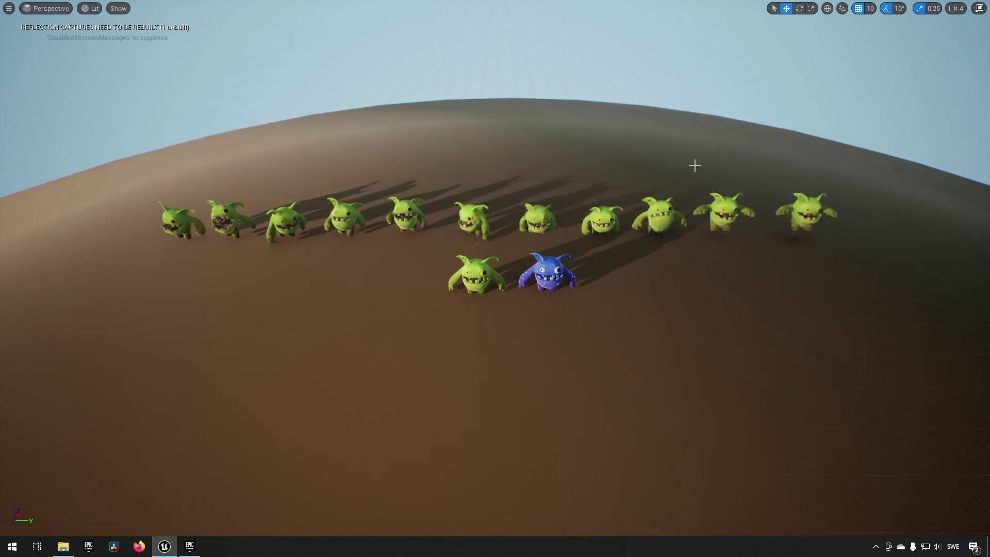
pyautogui.scroll(3, 640, 314)
pyautogui.scroll(1, 644, 310)
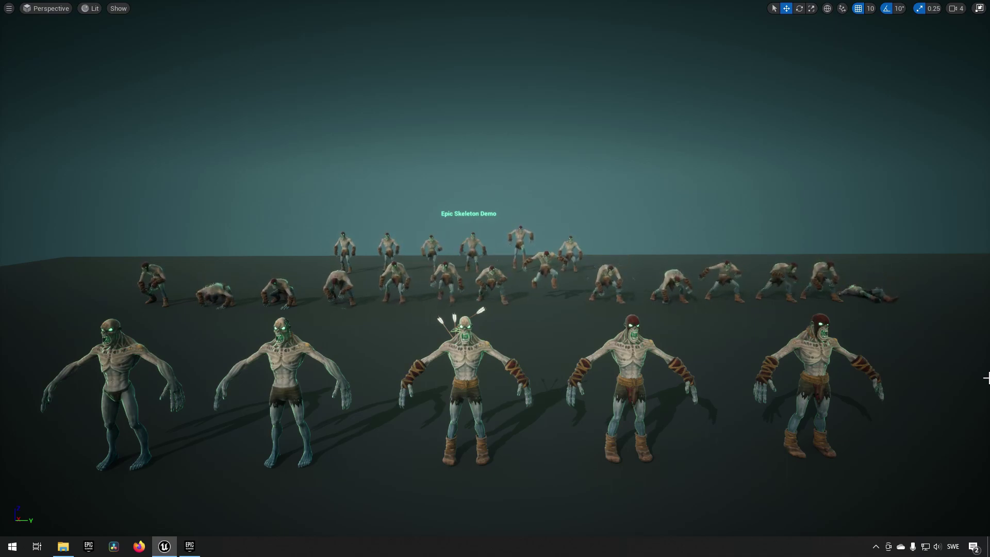
# Step: Examine the five ghoul character variants standing in the front row of the ghoul demo map
pyautogui.hotkey('ctrl', 'space')
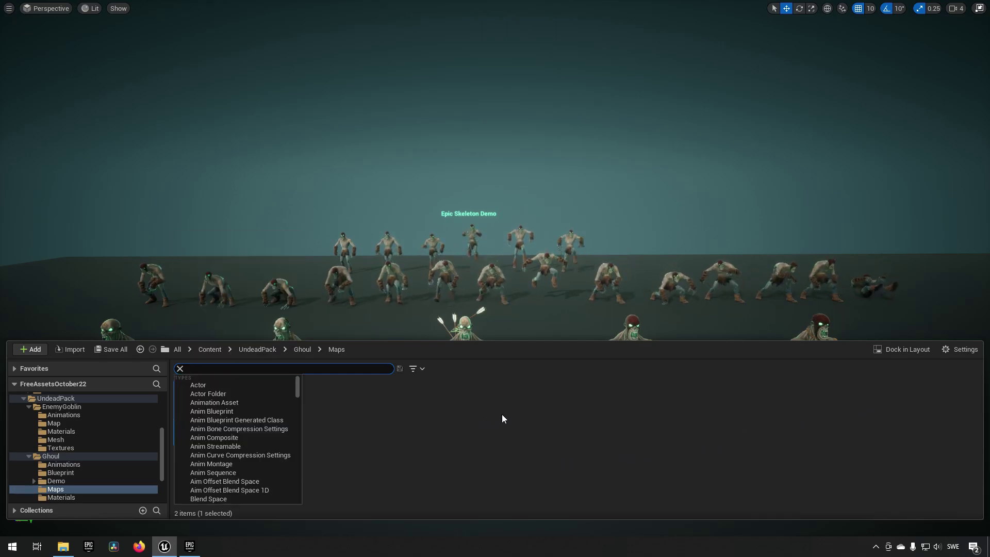
pyautogui.hotkey('ctrl', 'space')
pyautogui.moveTo(567, 344); pyautogui.dragTo(566, 361, button='right')
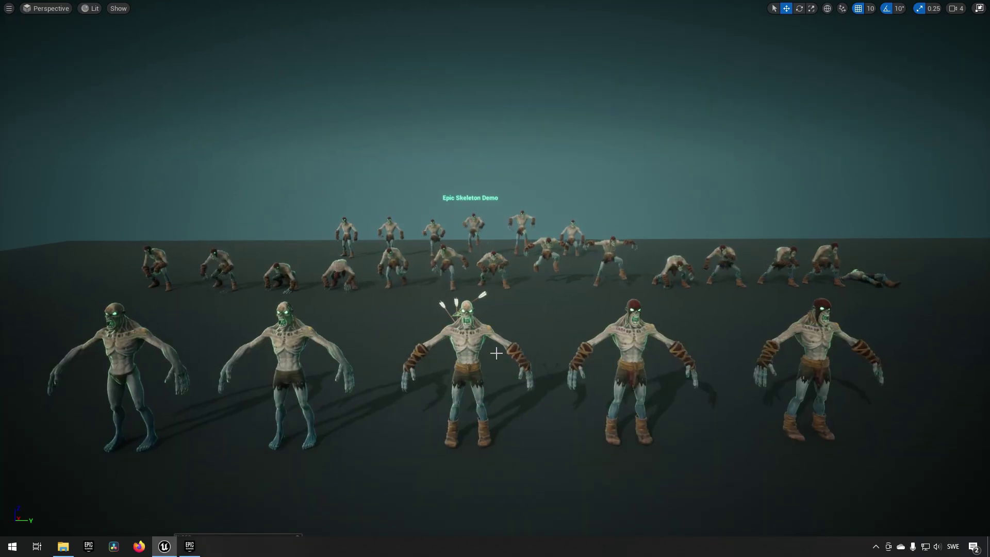
pyautogui.press('a')
pyautogui.moveTo(289, 358); pyautogui.dragTo(370, 307, button='right')
pyautogui.press('w')
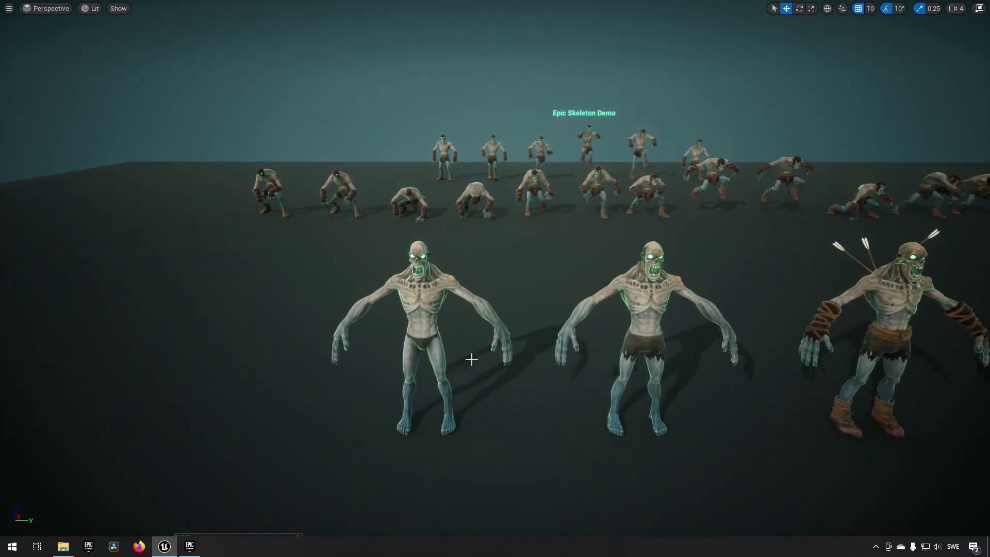
pyautogui.press('d')
pyautogui.moveTo(570, 411); pyautogui.dragTo(604, 424, button='right')
pyautogui.press('d')
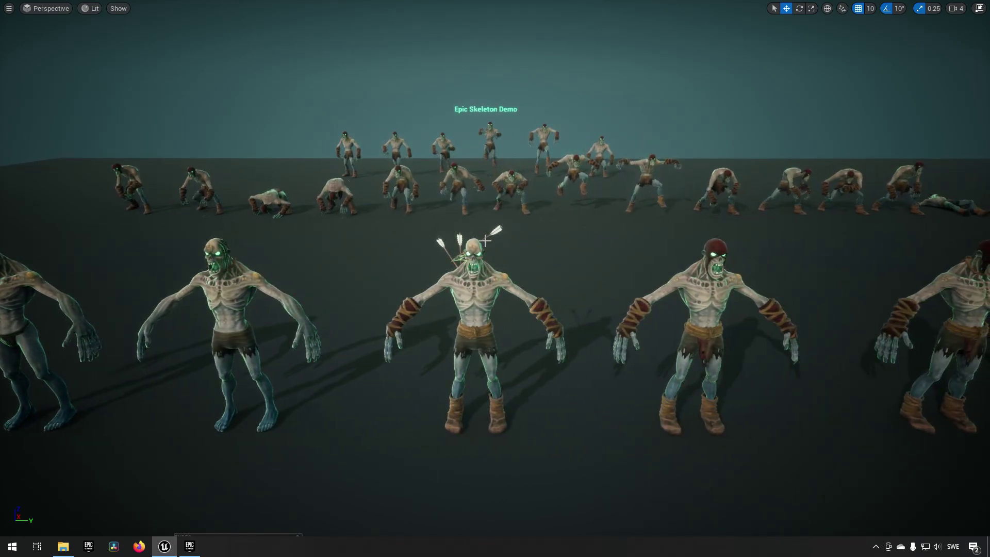
pyautogui.moveTo(466, 378); pyautogui.dragTo(462, 366, button='right')
pyautogui.press('d')
pyautogui.moveTo(528, 414); pyautogui.dragTo(566, 386, button='right')
pyautogui.press('d')
# Step: Examine the animated ghouls in the back rows, including the Epic Skeleton Demo group
pyautogui.press('w')
pyautogui.press('Right')
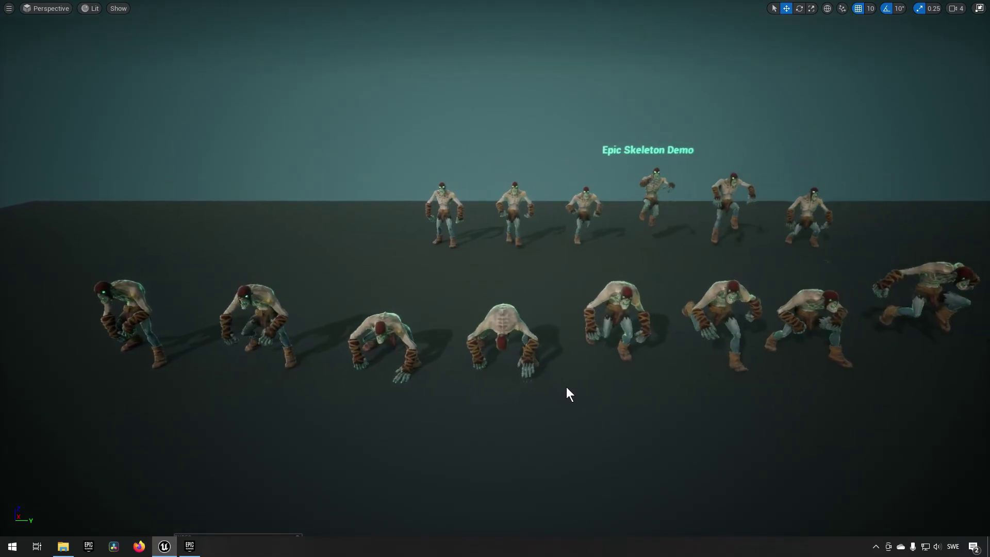
pyautogui.press('Right')
pyautogui.press('Right')
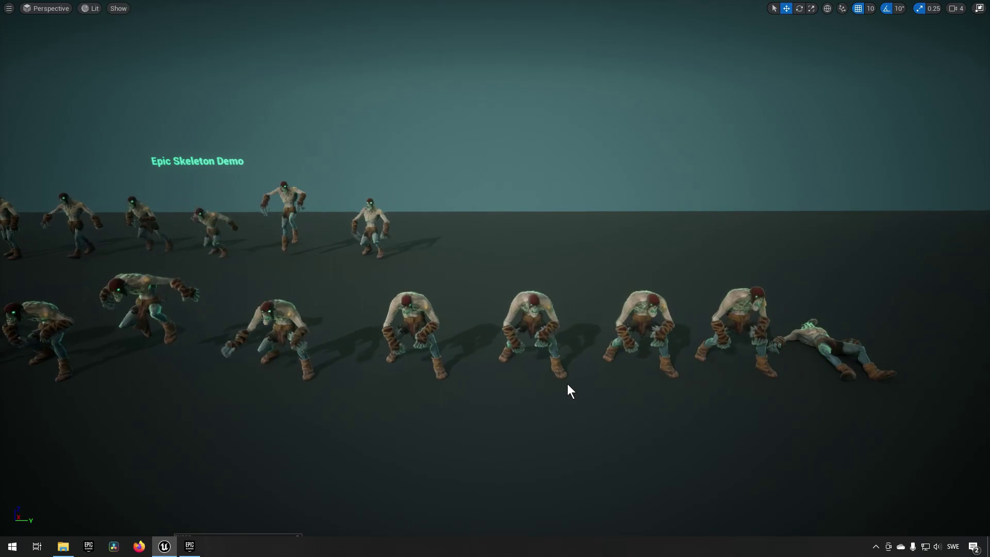
pyautogui.press('s')
pyautogui.press('a')
pyautogui.moveTo(567, 384); pyautogui.dragTo(577, 400, button='right')
pyautogui.press('Up')
pyautogui.press('Right')
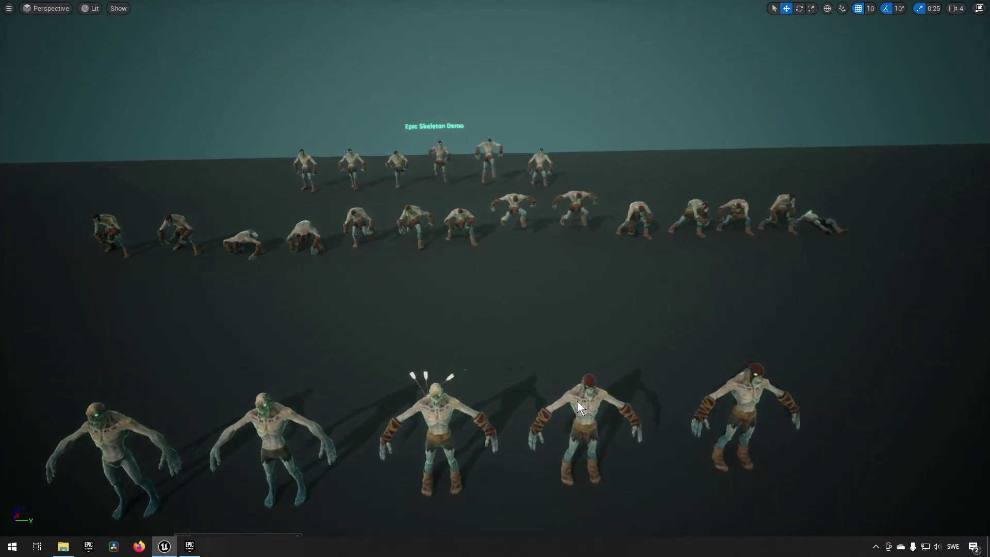
pyautogui.press('Left')
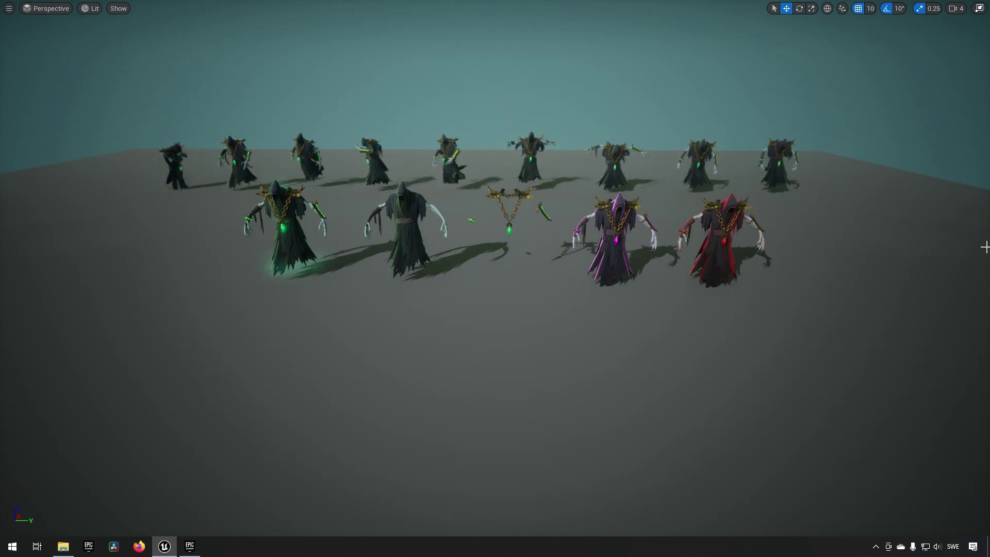
# Step: Examine the hooded wraith variants in green, purple and red, along with their separate jewellery pieces
pyautogui.moveTo(690, 281); pyautogui.dragTo(574, 291, button='right')
pyautogui.press('w')
pyautogui.press('a')
pyautogui.press('s')
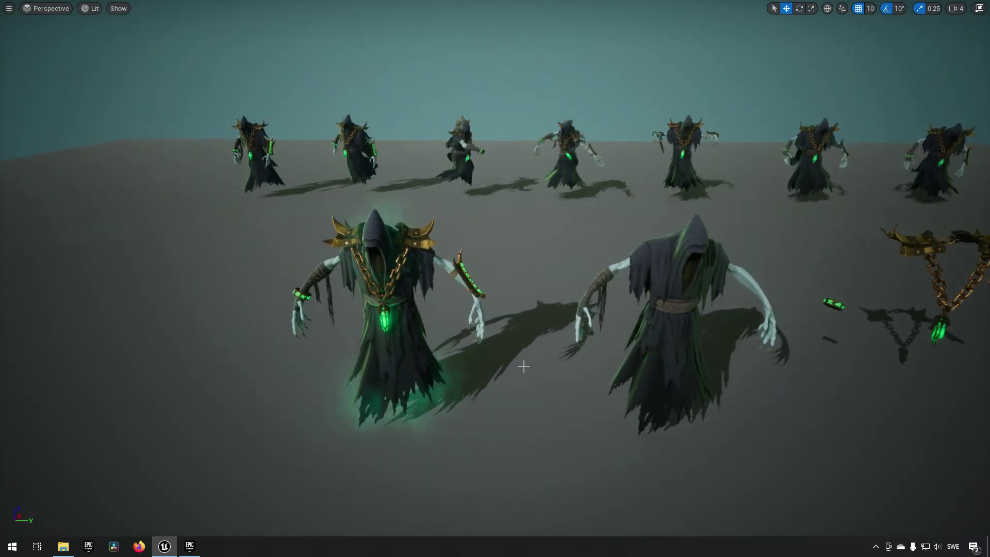
pyautogui.press('Right')
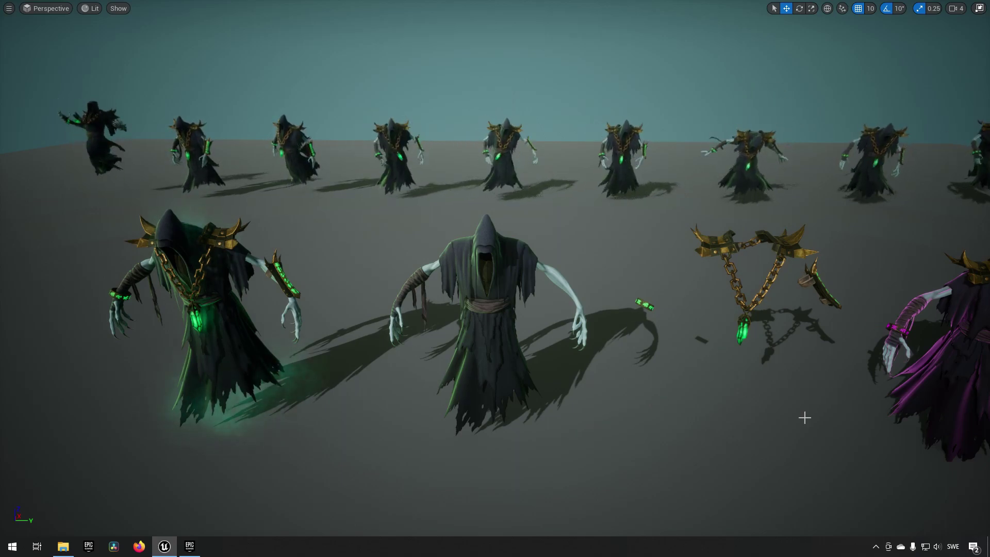
pyautogui.press('Right')
pyautogui.press('Right')
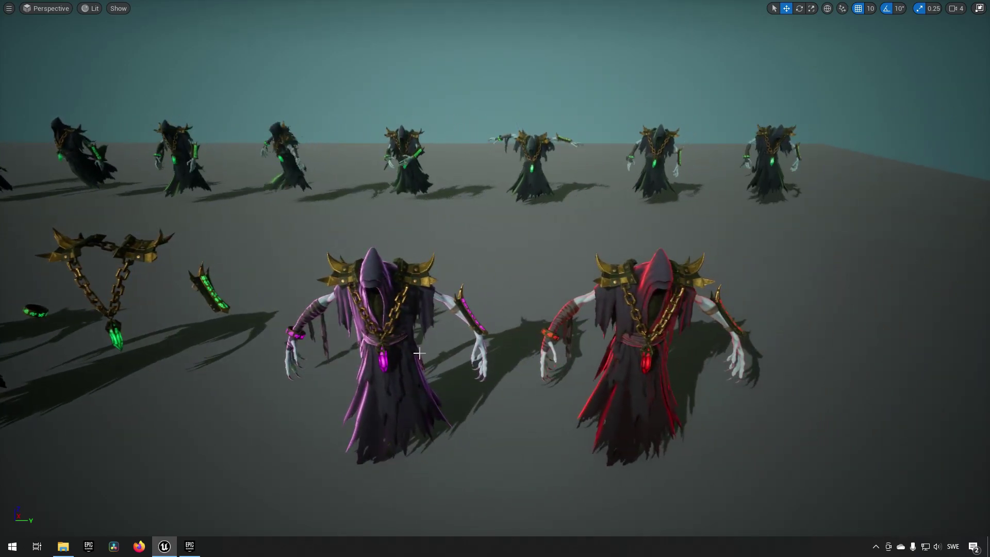
# Step: Examine the row of animated wraiths behind the variants from one end to the other
pyautogui.moveTo(515, 358); pyautogui.dragTo(527, 322, button='right')
pyautogui.press('w')
pyautogui.press('Left')
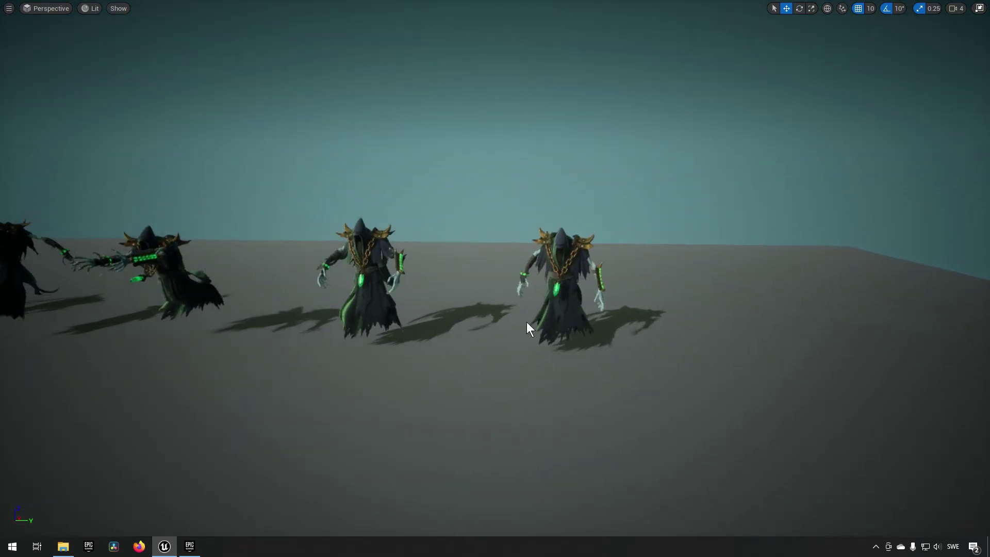
pyautogui.moveTo(628, 341); pyautogui.dragTo(641, 343, button='right')
pyautogui.press('a')
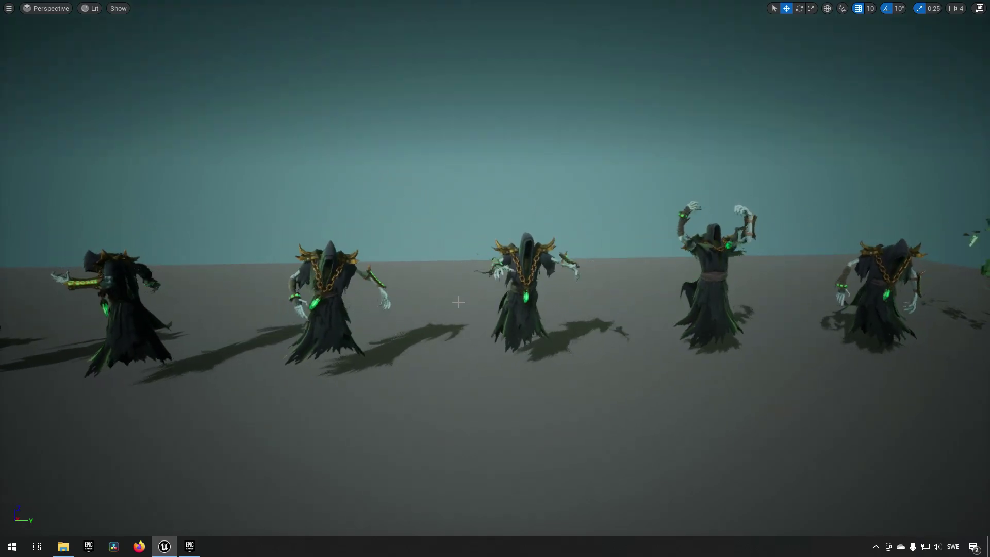
pyautogui.rightClick(398, 331)
pyautogui.write('a')
pyautogui.rightClick(393, 323)
pyautogui.rightClick(327, 348)
pyautogui.press('a')
pyautogui.moveTo(303, 360); pyautogui.dragTo(296, 379, button='right')
pyautogui.rightClick(339, 370)
pyautogui.write('a')
pyautogui.rightClick(296, 379)
pyautogui.press('a')
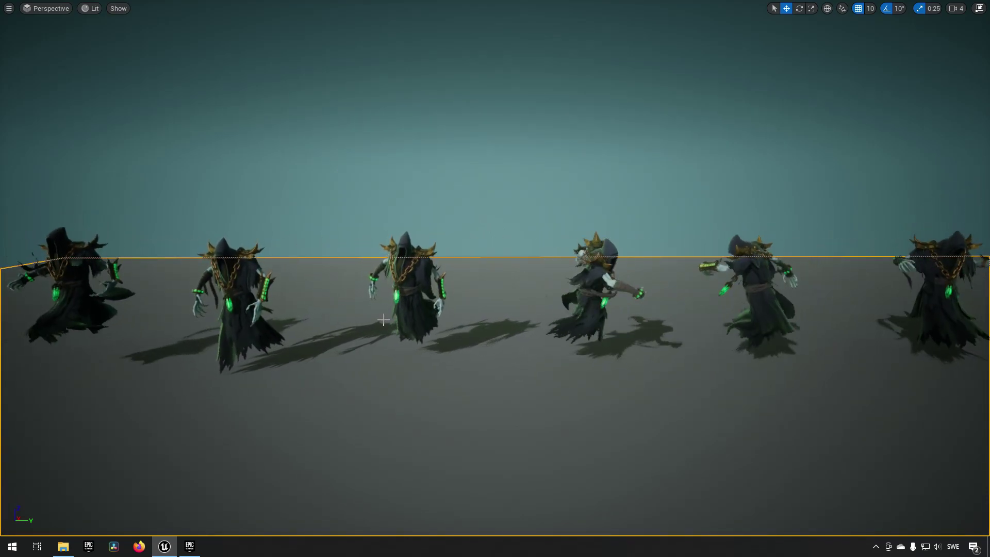
pyautogui.rightClick(739, 395)
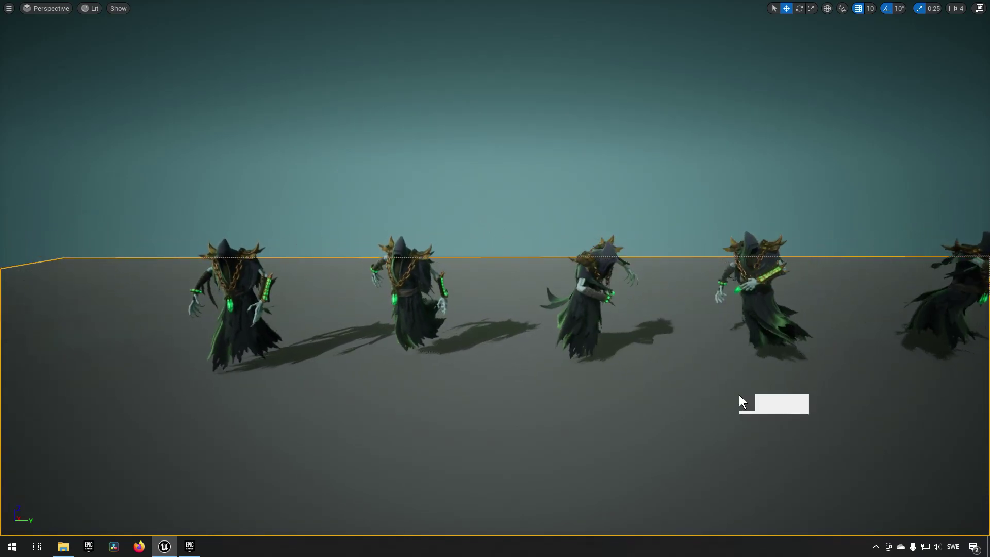
pyautogui.click(769, 142)
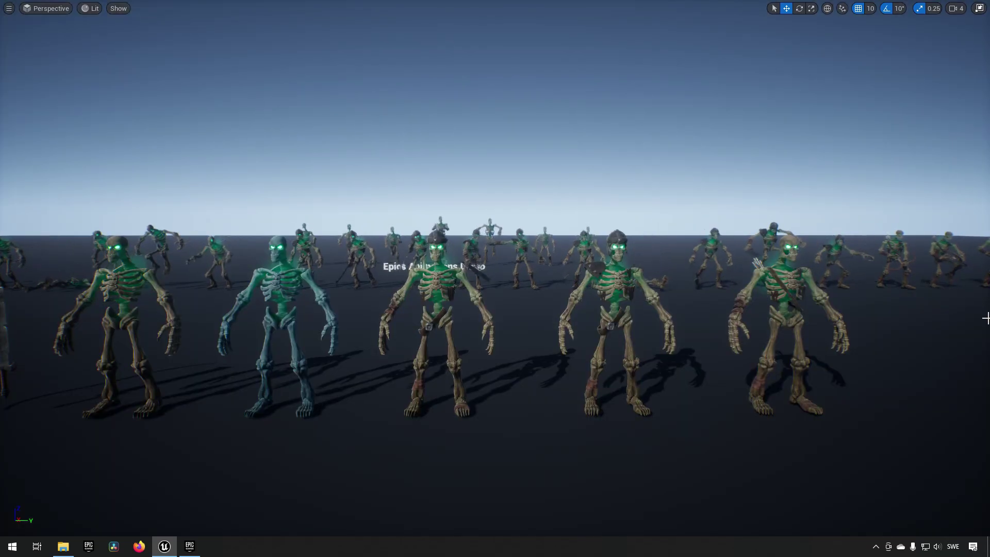
# Step: Examine the skeleton character variants and the separate sword, bow and arrow beside them
pyautogui.rightClick(906, 369)
pyautogui.moveTo(906, 369); pyautogui.dragTo(885, 393, button='right')
pyautogui.press('w')
pyautogui.press('d')
pyautogui.press('a')
pyautogui.press('a')
pyautogui.moveTo(582, 341); pyautogui.dragTo(559, 364, button='right')
pyautogui.press('a')
pyautogui.press('a')
pyautogui.press('a')
pyautogui.press('Left')
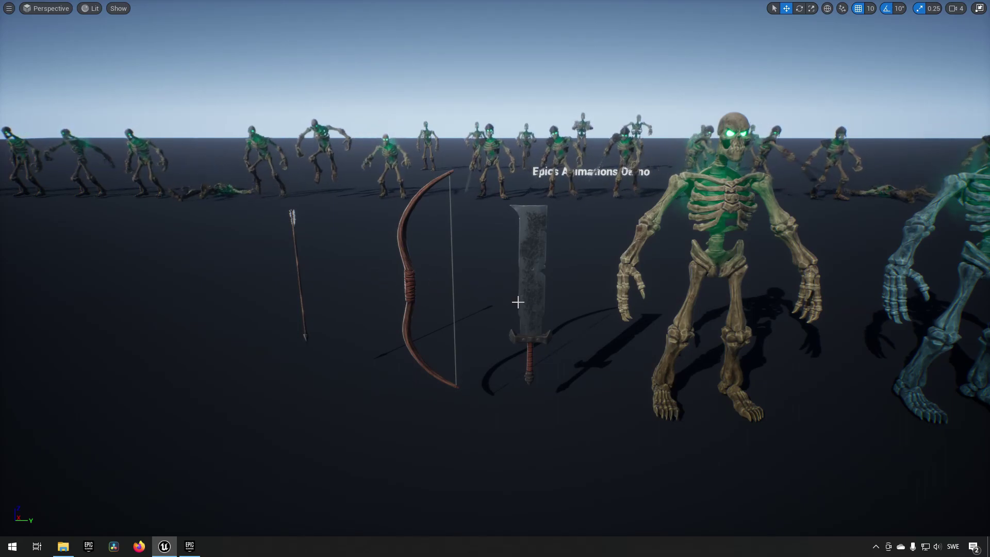
# Step: Examine the animated skeletons in the back rows, including the Epics Animations Demo group
pyautogui.moveTo(521, 306); pyautogui.dragTo(491, 298, button='right')
pyautogui.press('s')
pyautogui.press('e')
pyautogui.press('Up')
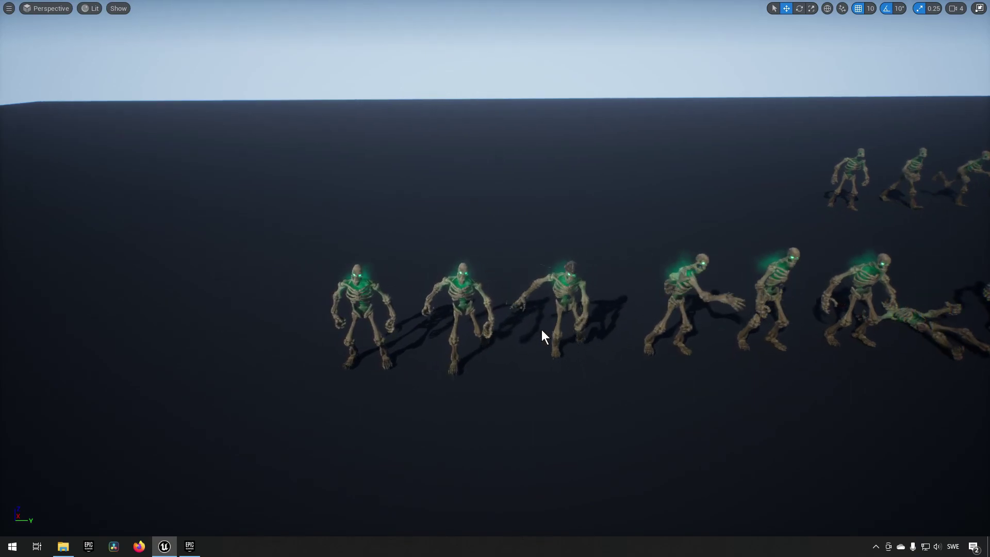
pyautogui.press('Right')
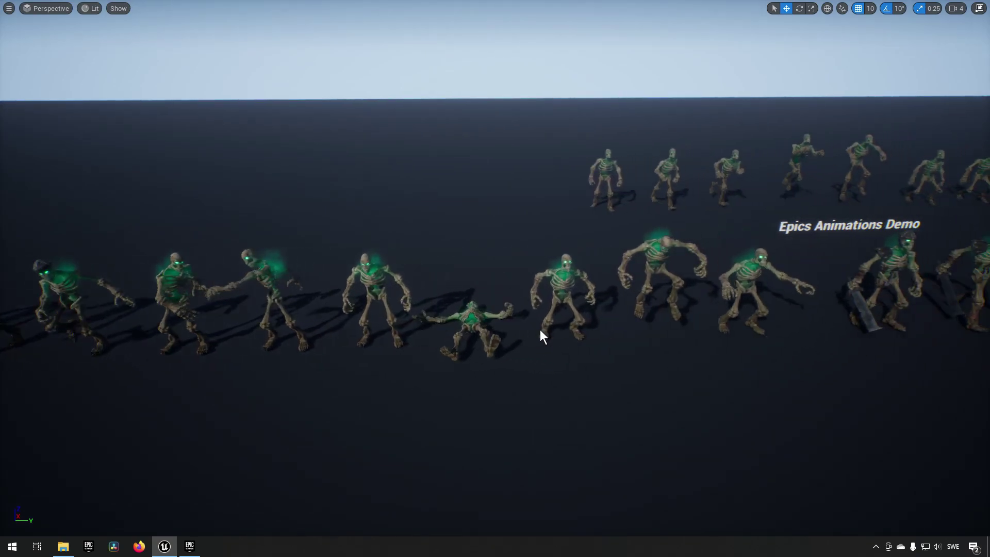
pyautogui.moveTo(540, 329); pyautogui.dragTo(540, 327, button='right')
pyautogui.press('d')
pyautogui.moveTo(633, 345); pyautogui.dragTo(633, 345, button='right')
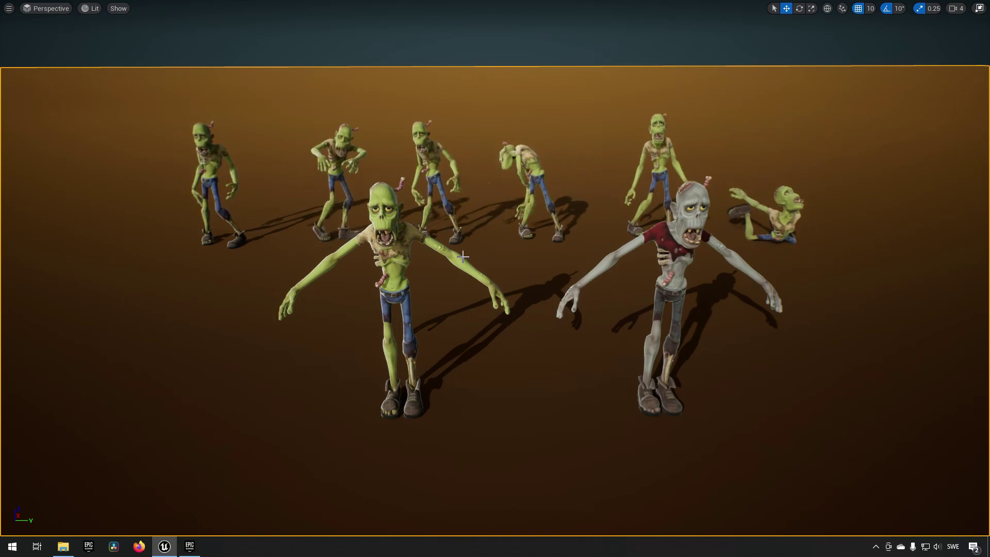
# Step: Examine the green and grey zombie characters and the animated zombies behind them
pyautogui.moveTo(475, 273); pyautogui.dragTo(478, 274, button='right')
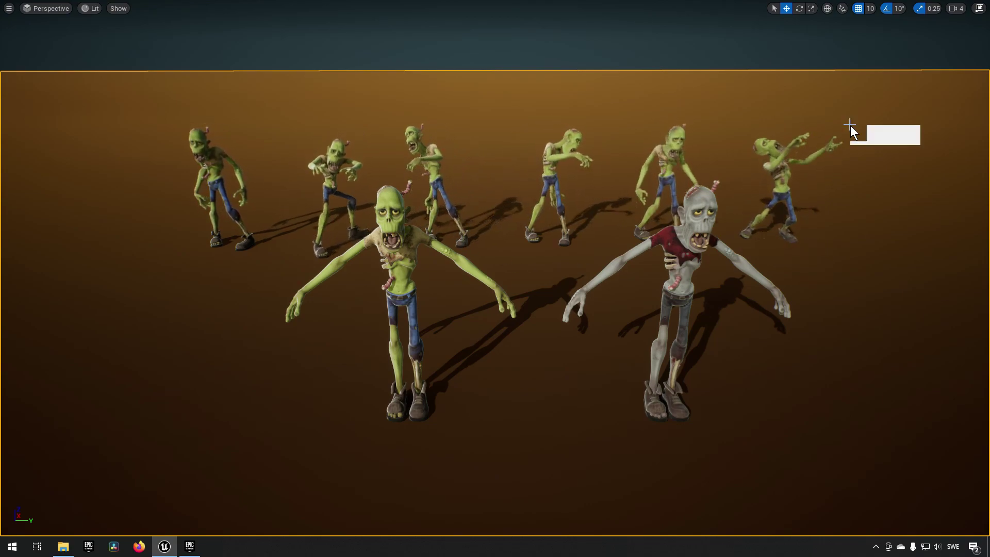
pyautogui.moveTo(812, 334); pyautogui.dragTo(812, 299, button='right')
pyautogui.press('d')
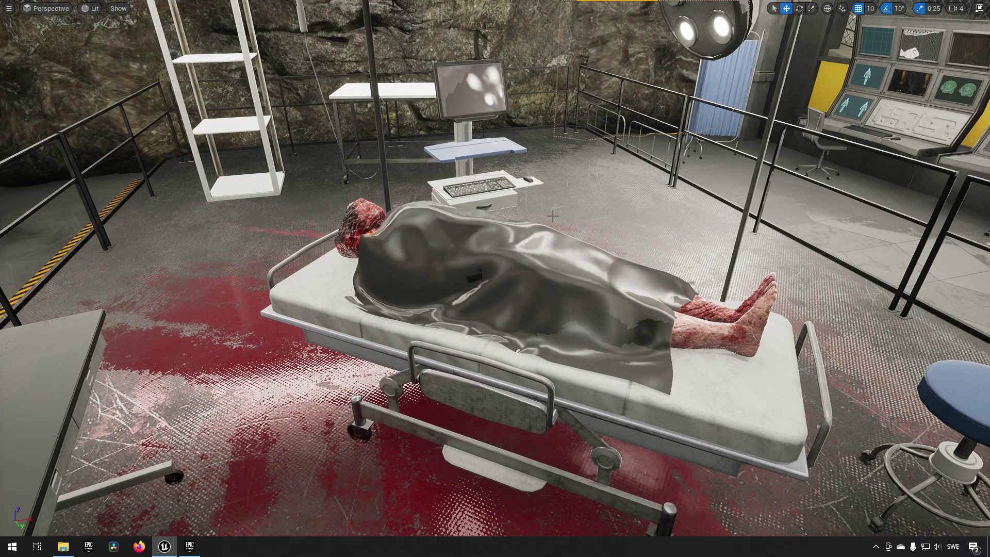
# Step: Examine the covered body on the hospital bed and the surrounding operating area of the research facility
pyautogui.keyDown('alt'); pyautogui.moveTo(552, 222); pyautogui.dragTo(599, 196); pyautogui.keyUp('alt')
pyautogui.moveTo(598, 196); pyautogui.dragTo(599, 197, button='right')
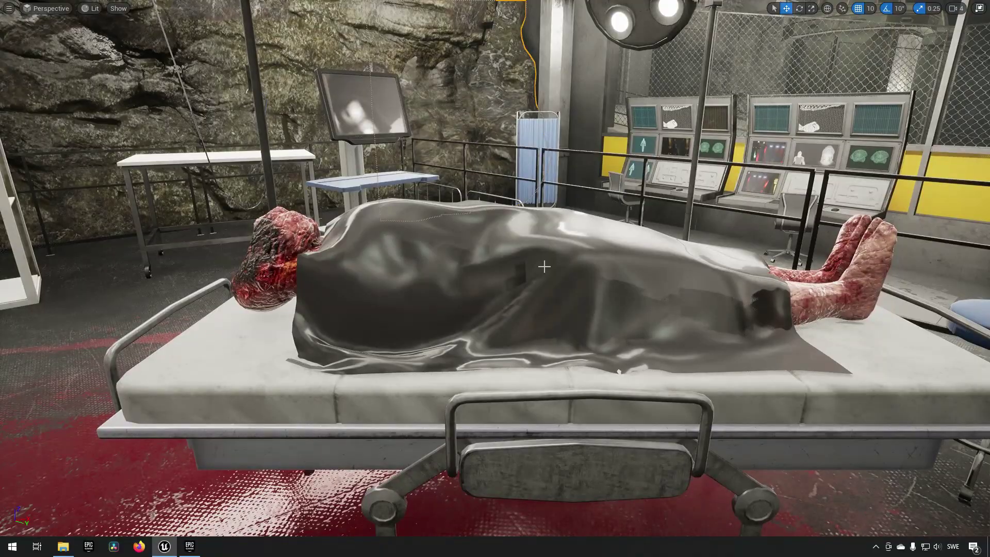
pyautogui.press('s')
pyautogui.moveTo(544, 267)
pyautogui.mouseDown(button='right')
pyautogui.moveTo(522, 271)
pyautogui.moveTo(640, 234)
pyautogui.moveTo(543, 261)
pyautogui.moveTo(504, 288)
pyautogui.moveTo(468, 289)
pyautogui.moveTo(466, 268)
pyautogui.moveTo(475, 306)
pyautogui.moveTo(368, 270)
pyautogui.moveTo(548, 259)
pyautogui.mouseUp(button='right')
pyautogui.press('s')
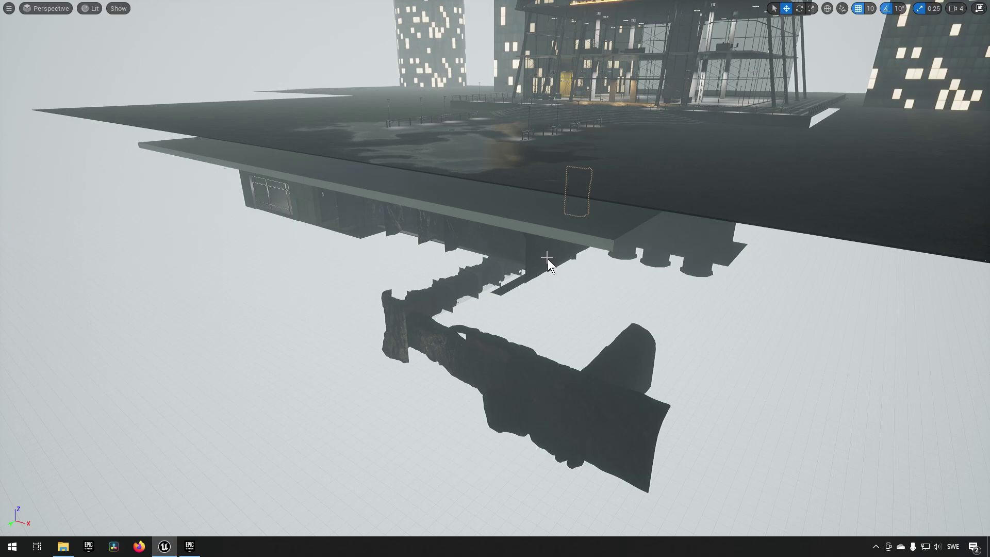
# Step: Examine the research tower's exterior and the underground tunnels and halls beneath it
pyautogui.moveTo(534, 268); pyautogui.dragTo(548, 96, button='right')
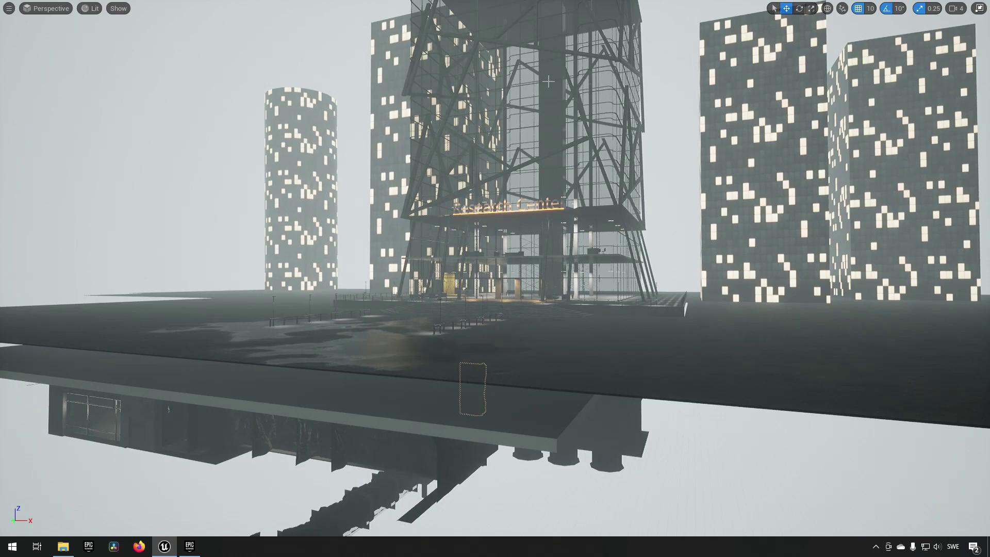
pyautogui.moveTo(493, 327); pyautogui.dragTo(321, 277, button='right')
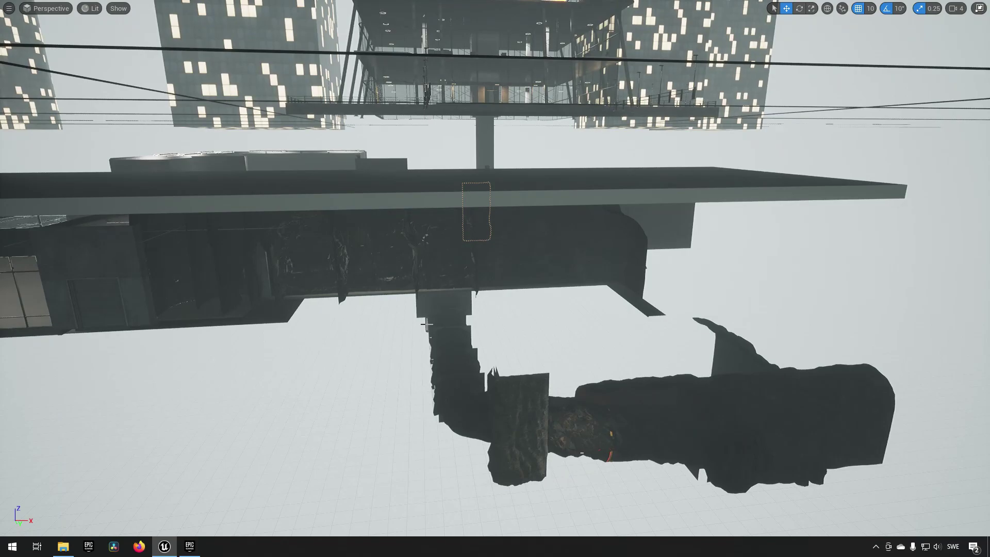
pyautogui.moveTo(444, 326); pyautogui.dragTo(354, 302, button='right')
pyautogui.press('w')
pyautogui.press('s')
pyautogui.press('d')
pyautogui.moveTo(354, 301); pyautogui.dragTo(566, 313)
pyautogui.moveTo(562, 307); pyautogui.dragTo(343, 309, button='right')
pyautogui.press('w')
pyautogui.moveTo(343, 316); pyautogui.dragTo(481, 327)
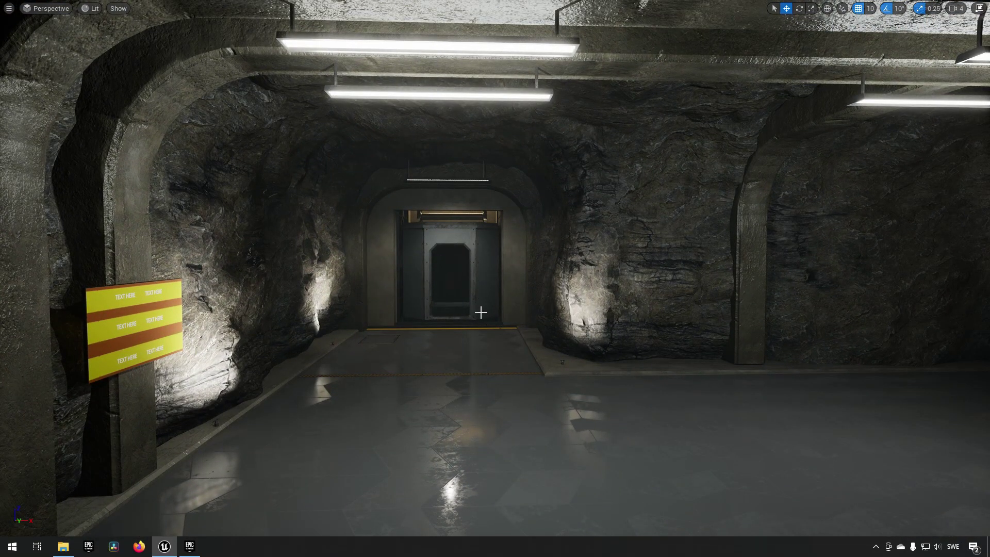
# Step: Examine the cave hall, the bloodied medical laboratory and the multi-level facility's exterior
pyautogui.moveTo(458, 315); pyautogui.dragTo(494, 317, button='right')
pyautogui.moveTo(495, 318); pyautogui.dragTo(443, 317)
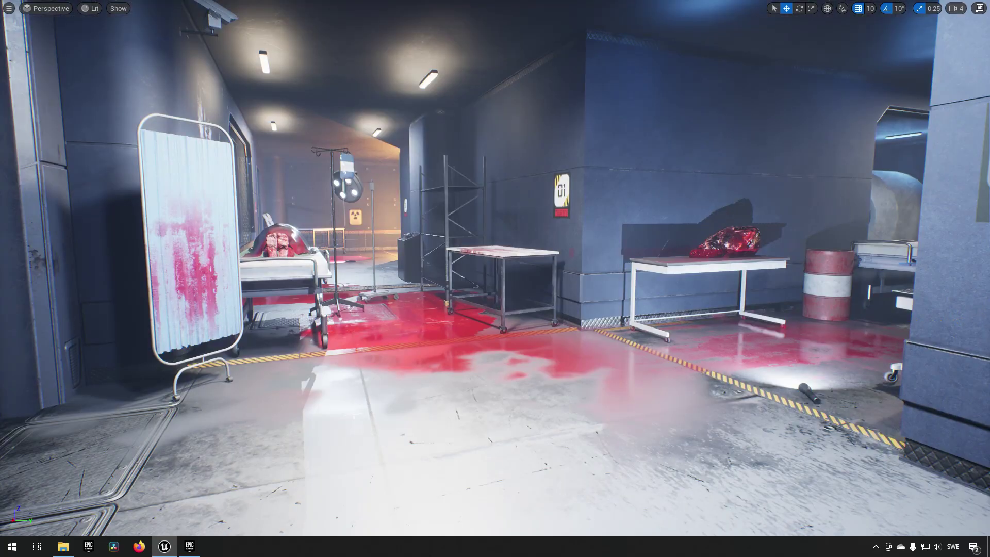
pyautogui.moveTo(815, 328); pyautogui.dragTo(929, 359, button='right')
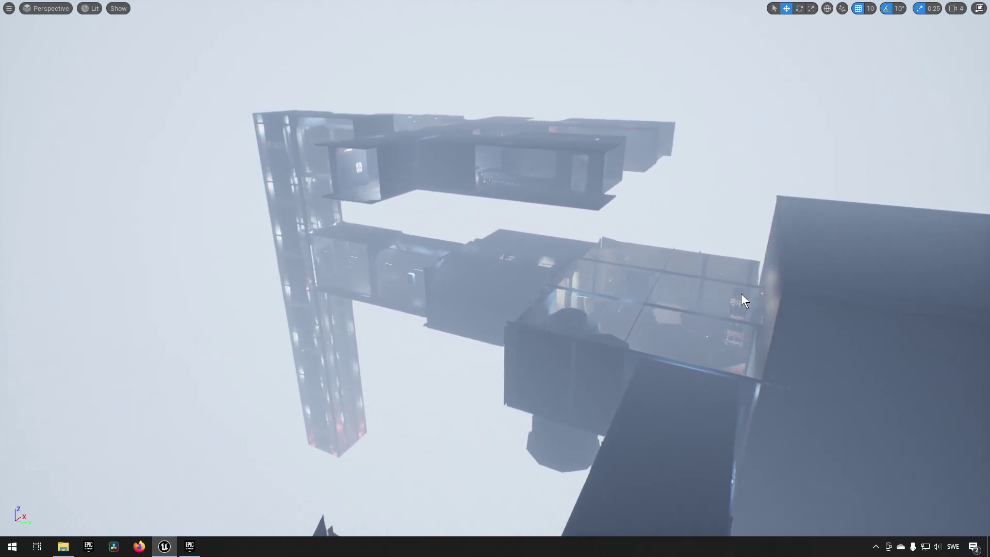
pyautogui.moveTo(741, 293); pyautogui.dragTo(800, 288, button='right')
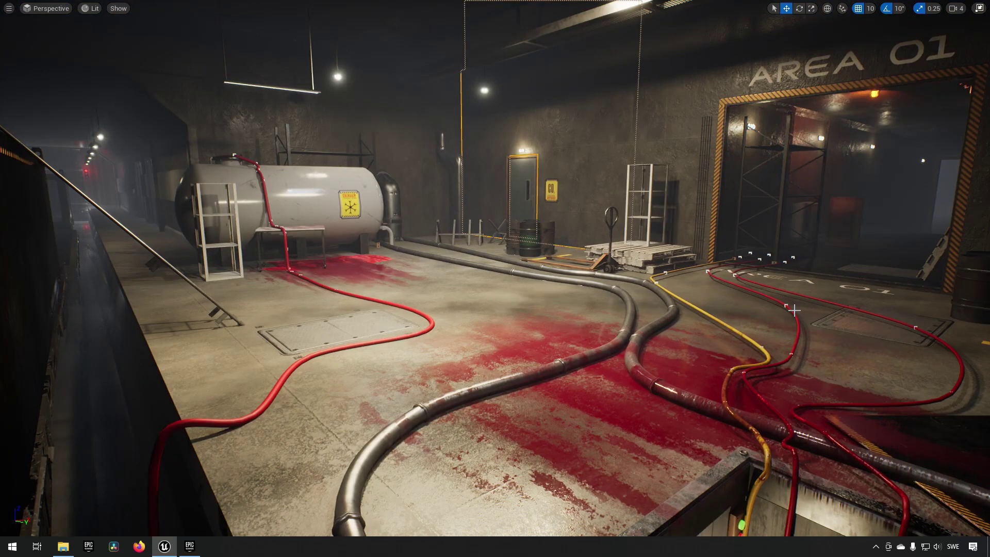
# Step: Examine the blood-stained Area 01 hall with its storage tank, pipes and gateway, and the outer shell of the facility
pyautogui.moveTo(495, 278)
pyautogui.mouseDown(button='right')
pyautogui.moveTo(649, 317)
pyautogui.moveTo(742, 358)
pyautogui.moveTo(821, 337)
pyautogui.moveTo(835, 284)
pyautogui.mouseUp(button='right')
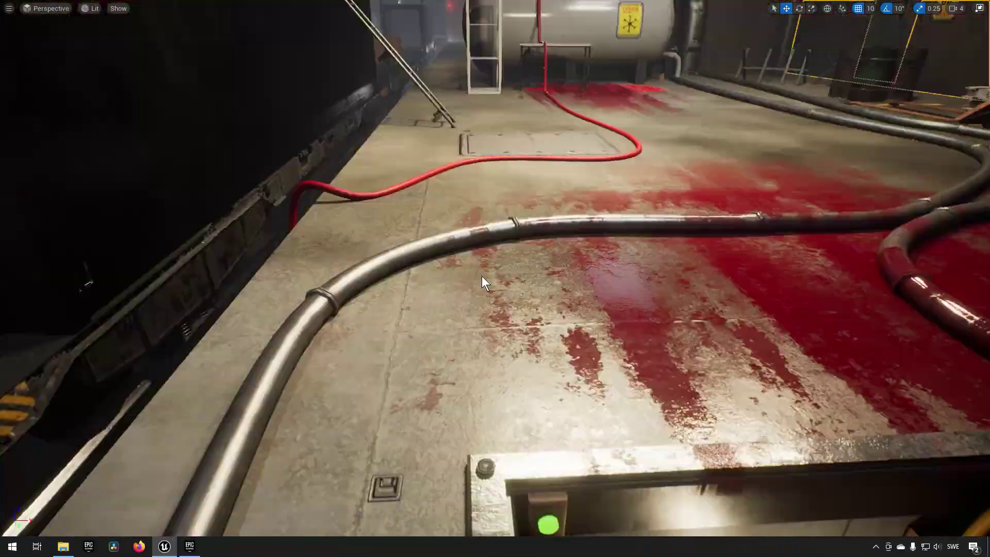
pyautogui.moveTo(481, 276); pyautogui.dragTo(629, 275, button='right')
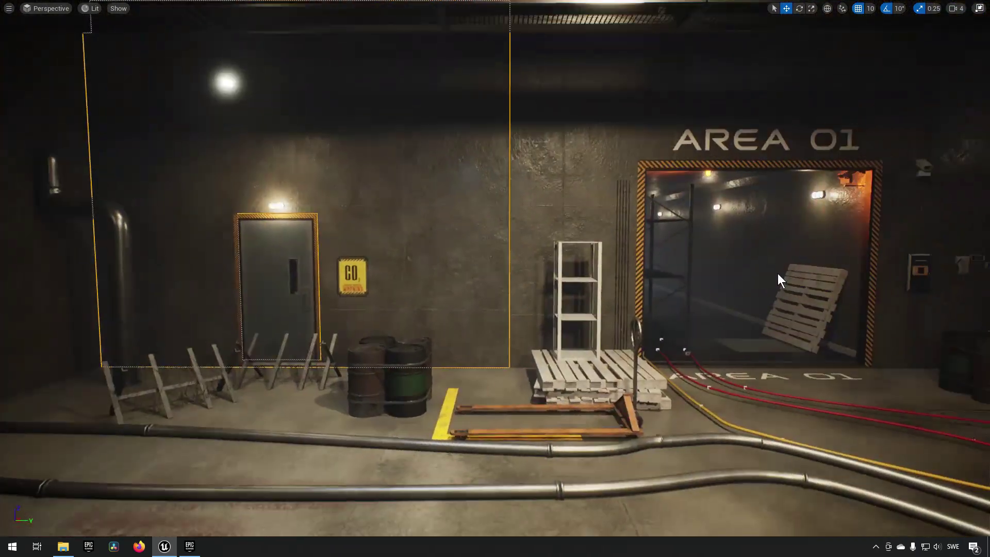
pyautogui.press('w')
pyautogui.moveTo(778, 273)
pyautogui.mouseDown(button='right')
pyautogui.moveTo(781, 256)
pyautogui.moveTo(779, 269)
pyautogui.mouseUp(button='right')
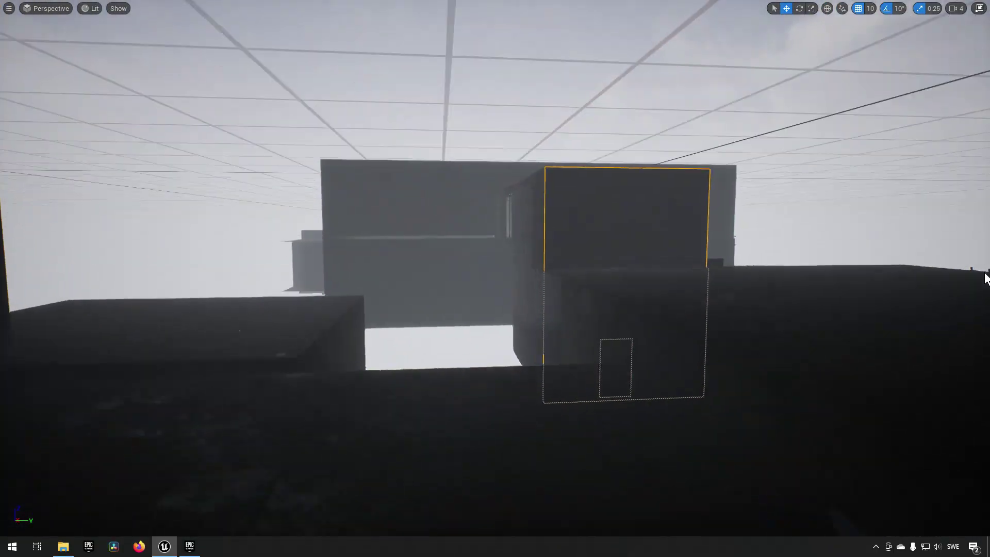
pyautogui.moveTo(985, 273); pyautogui.dragTo(511, 324, button='right')
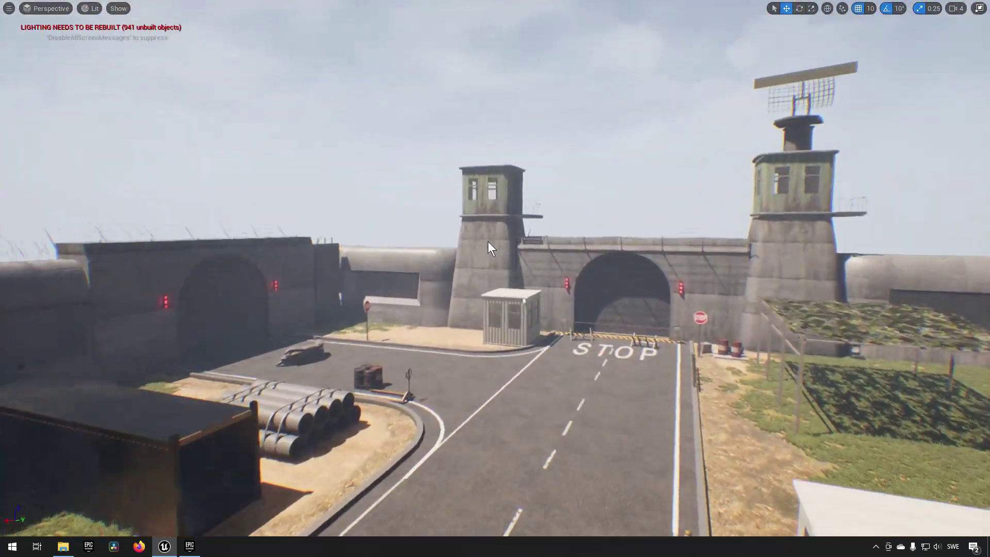
# Step: Examine the military base's tunnel gates, watchtowers and parked army trucks, selecting the cab of the truck beside the missile launcher
pyautogui.moveTo(487, 241); pyautogui.dragTo(972, 273, button='right')
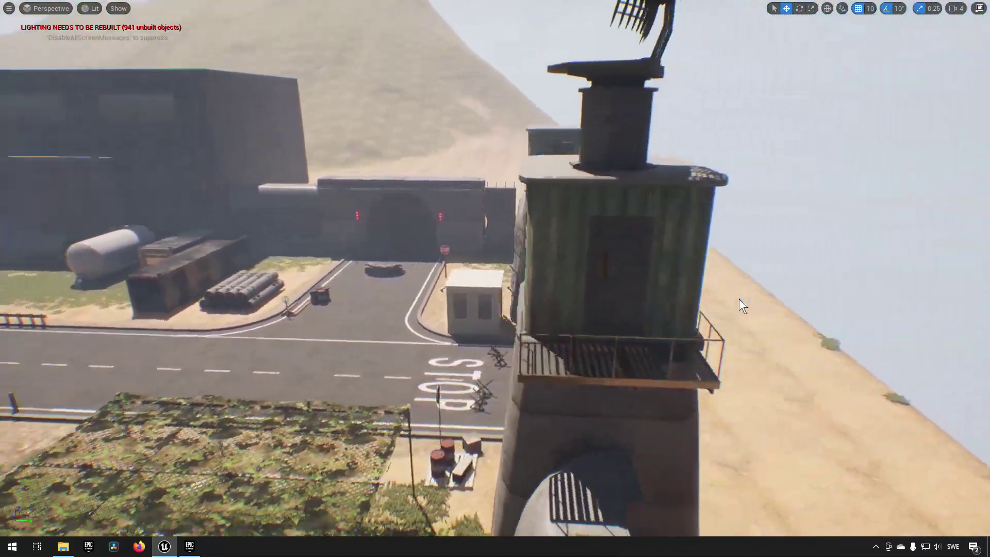
pyautogui.moveTo(739, 299); pyautogui.dragTo(589, 308, button='right')
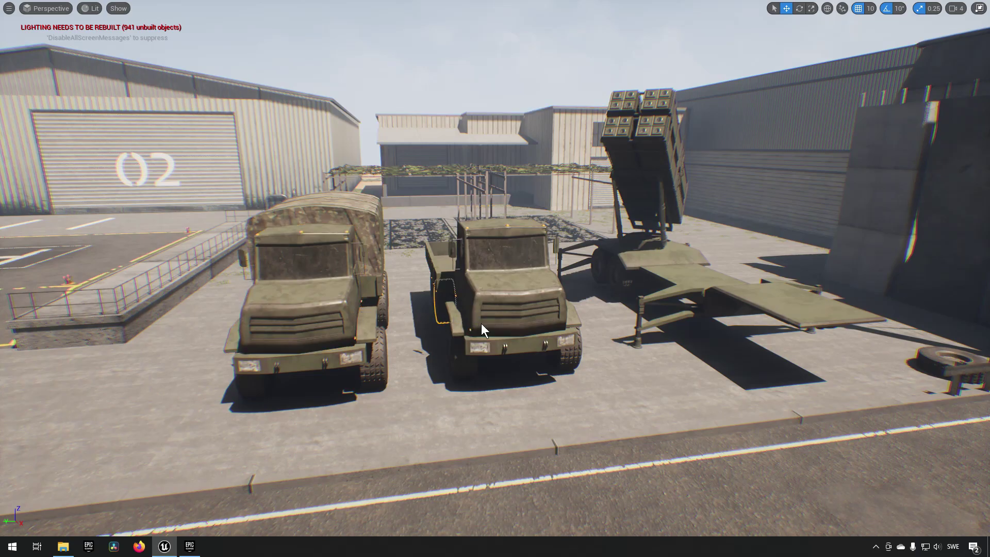
pyautogui.moveTo(518, 324)
pyautogui.mouseDown(button='right')
pyautogui.moveTo(577, 326)
pyautogui.moveTo(517, 326)
pyautogui.mouseUp(button='right')
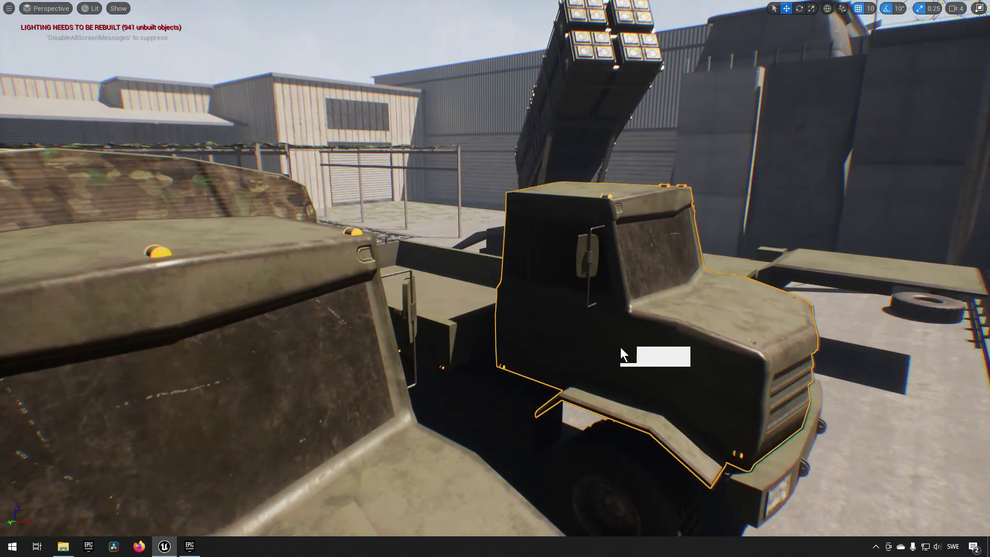
pyautogui.click(481, 334)
pyautogui.moveTo(627, 350); pyautogui.dragTo(569, 283, button='right')
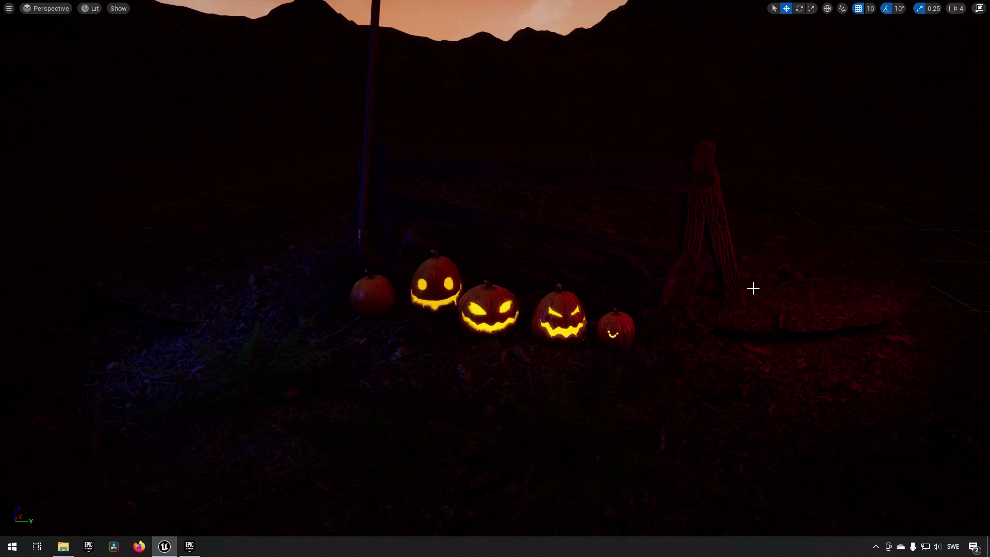
# Step: Examine the row of glowing carved pumpkins by the wooden fence in the Halloween scene from near and far
pyautogui.moveTo(480, 319); pyautogui.dragTo(534, 315, button='right')
pyautogui.press('s')
pyautogui.press('w')
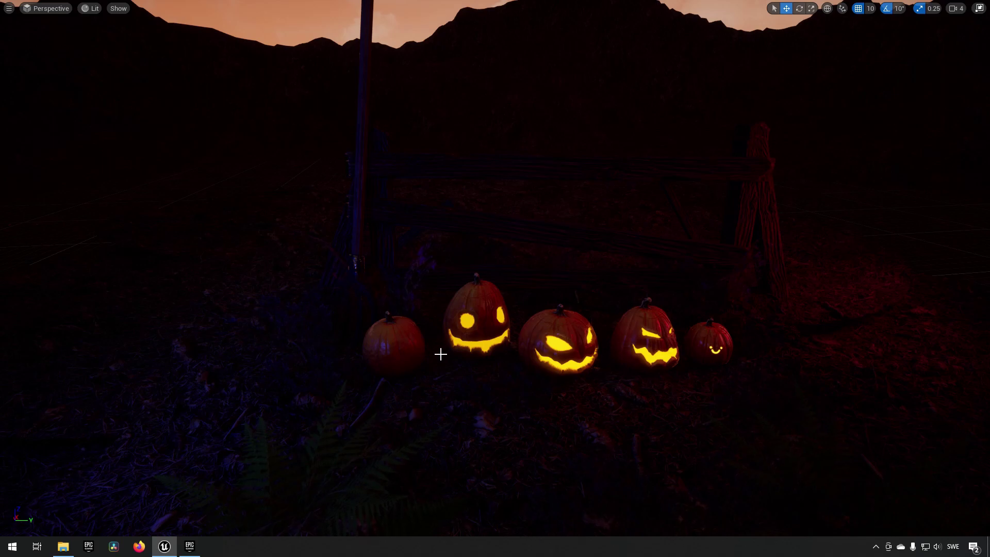
# Step: Browse the Halloween_Pumpkins Meshes folder, select SM_Pumpkin_00 through SM_Pumpkin_Carved_03, and return to the pumpkin scene
pyautogui.hotkey('ctrl', 'space')
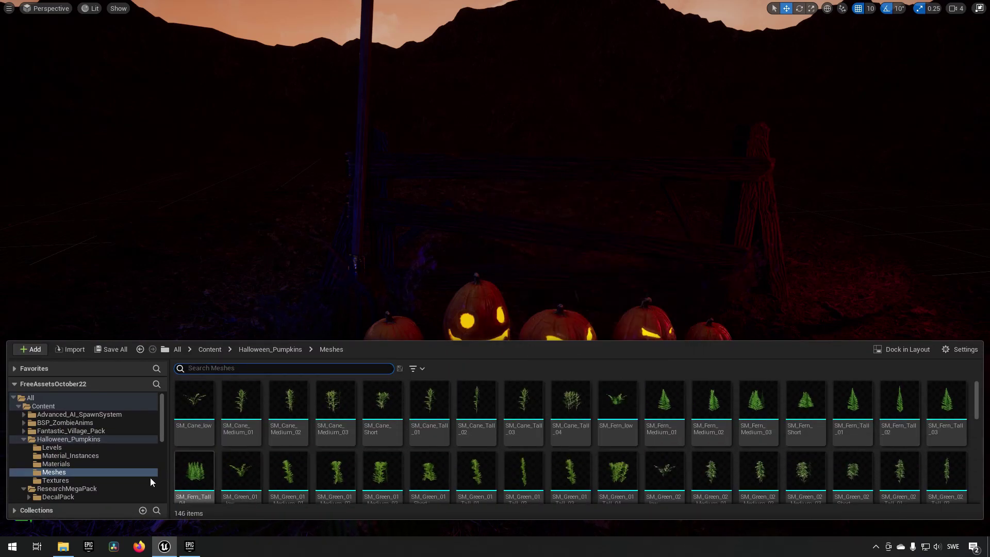
pyautogui.click(603, 424)
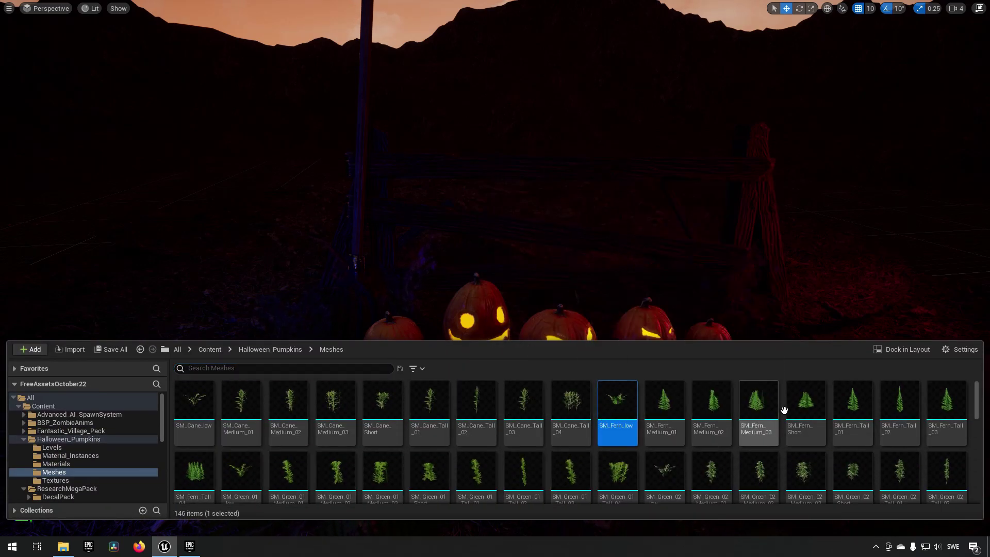
pyautogui.click(207, 407)
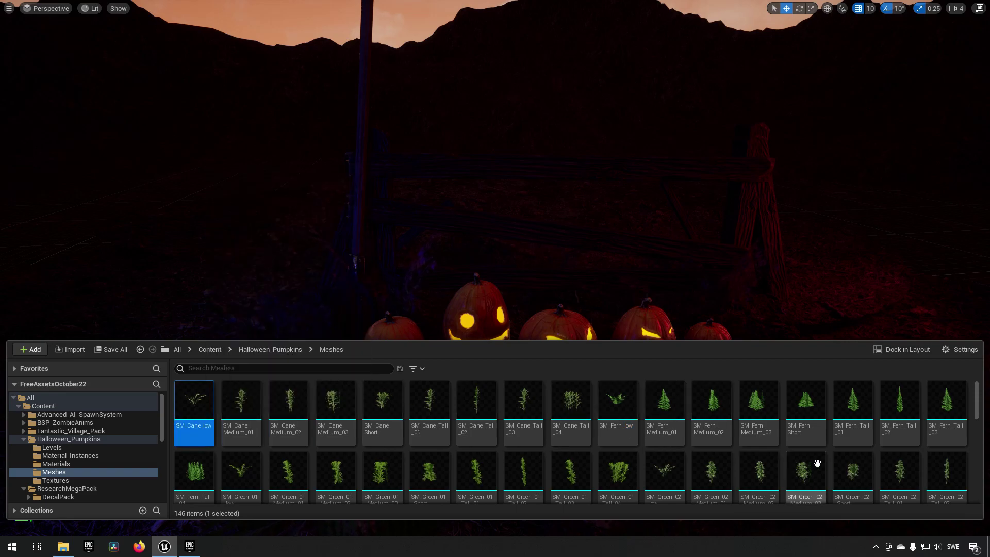
pyautogui.scroll(-5, 824, 463)
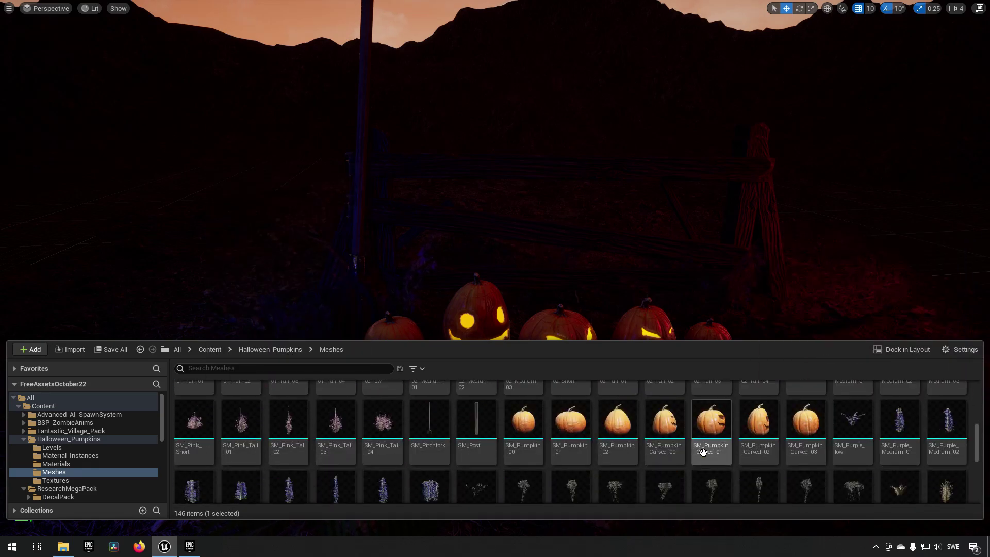
pyautogui.keyDown('shift'); pyautogui.click(805, 420); pyautogui.keyUp('shift')
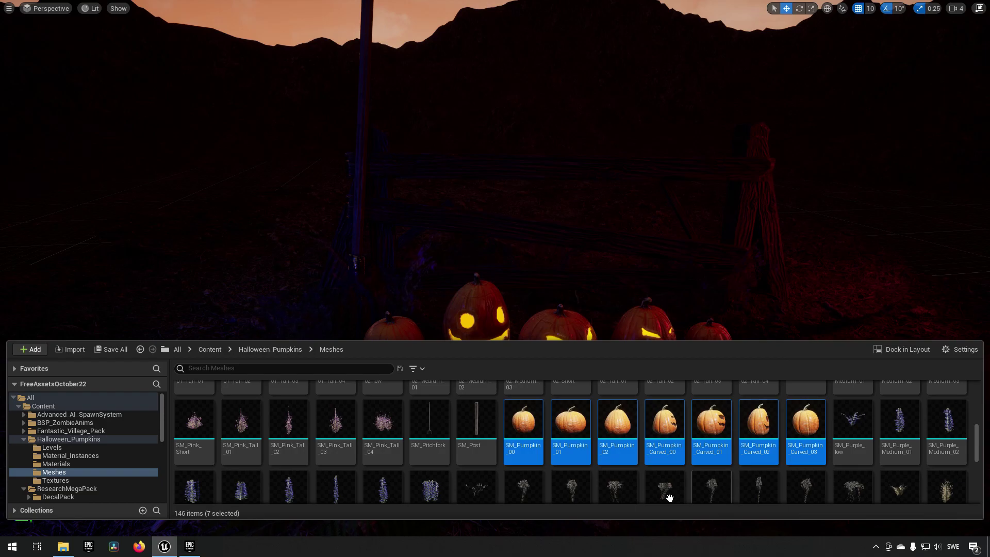
pyautogui.scroll(-6, 530, 464)
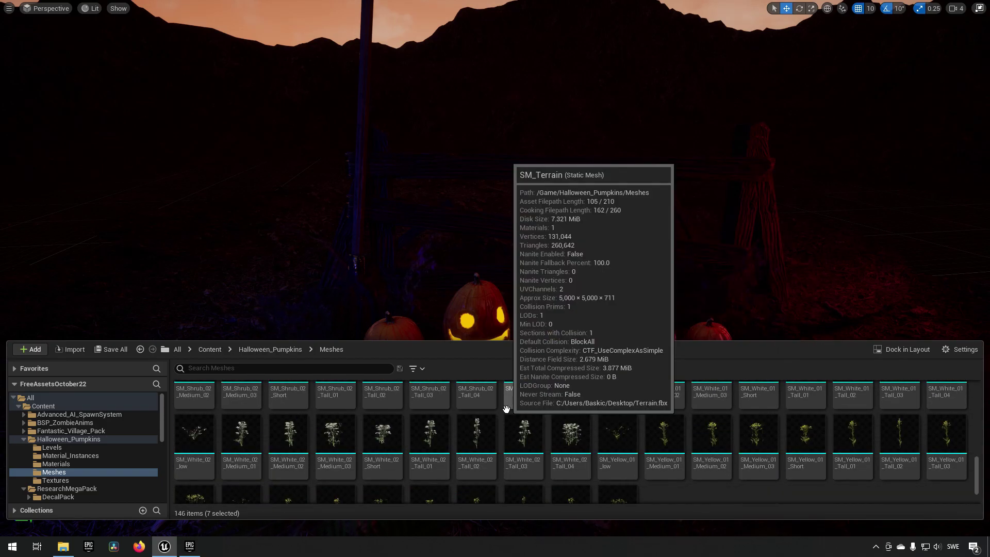
pyautogui.scroll(10, 668, 446)
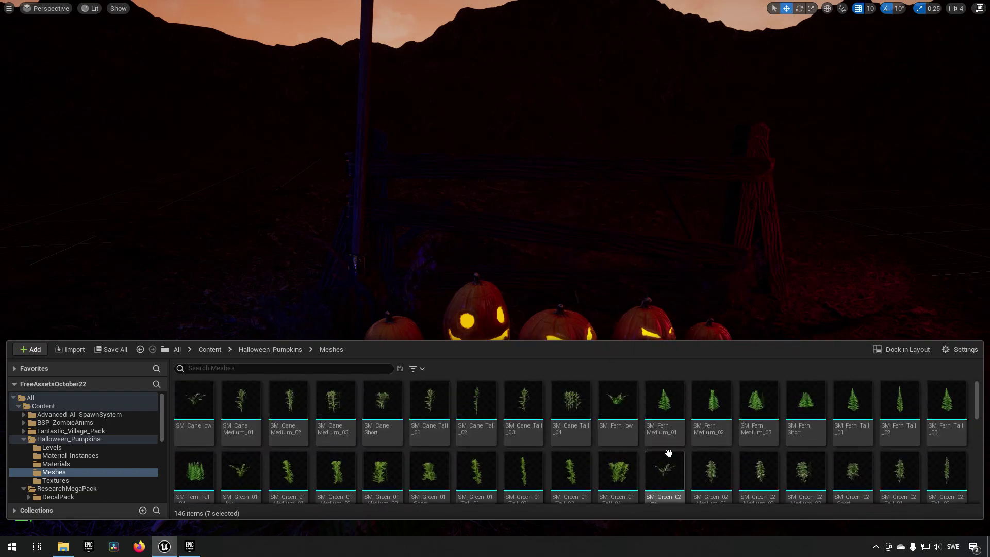
pyautogui.scroll(-10, 618, 248)
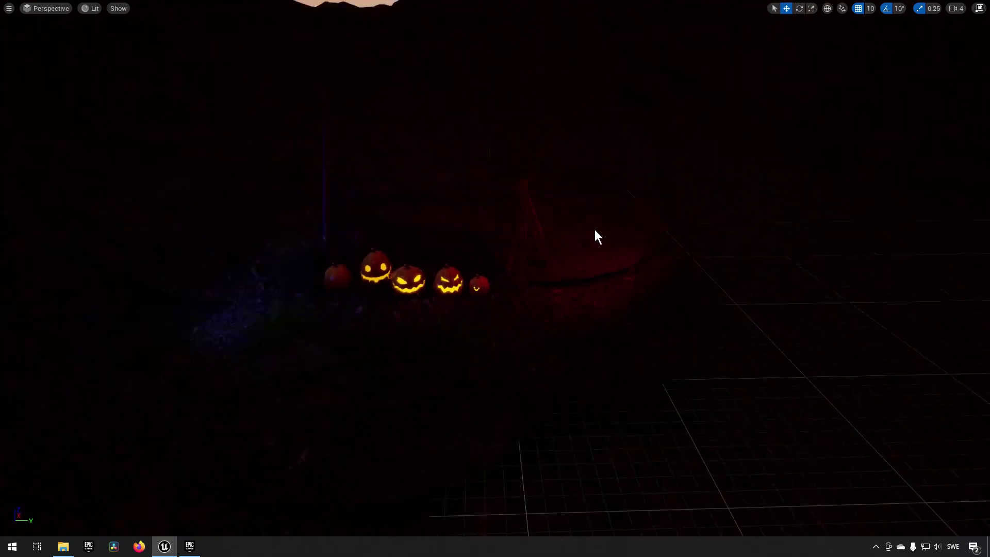
pyautogui.scroll(10, 599, 223)
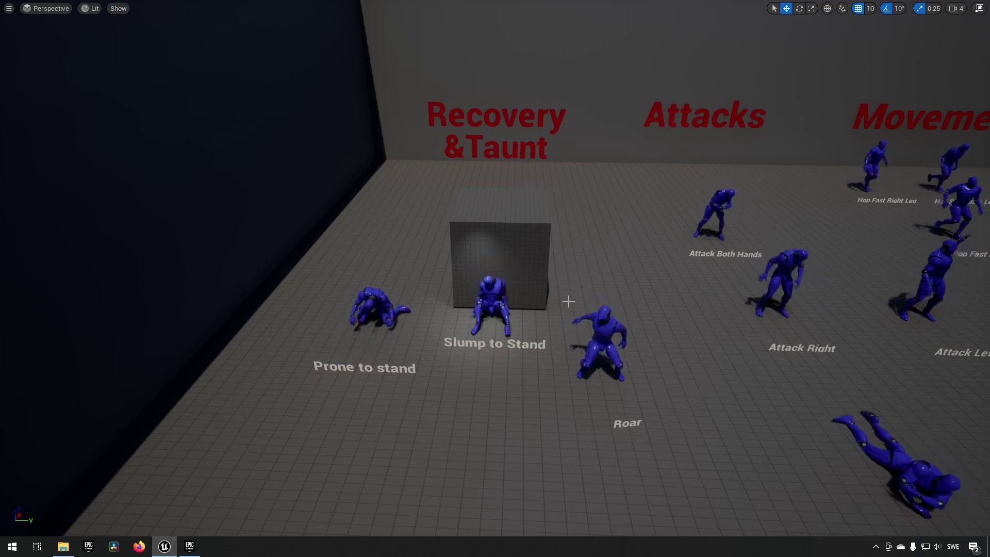
# Step: Examine the zombie animation showcase across the Recovery & Taunt, Attacks and Movement groups
pyautogui.press('Right')
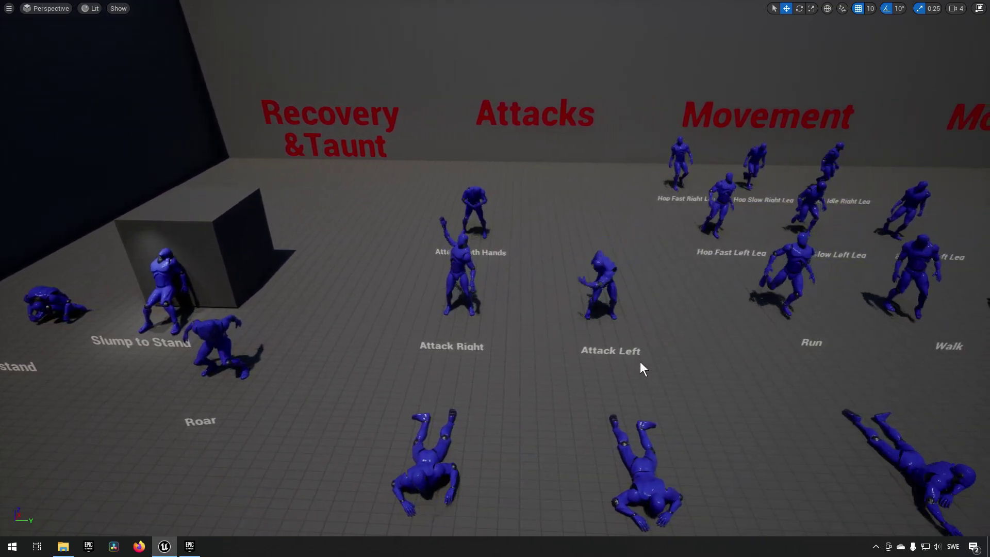
pyautogui.press('d')
pyautogui.moveTo(639, 361)
pyautogui.mouseDown(button='right')
pyautogui.moveTo(649, 361)
pyautogui.moveTo(640, 357)
pyautogui.mouseUp(button='right')
pyautogui.press('Right')
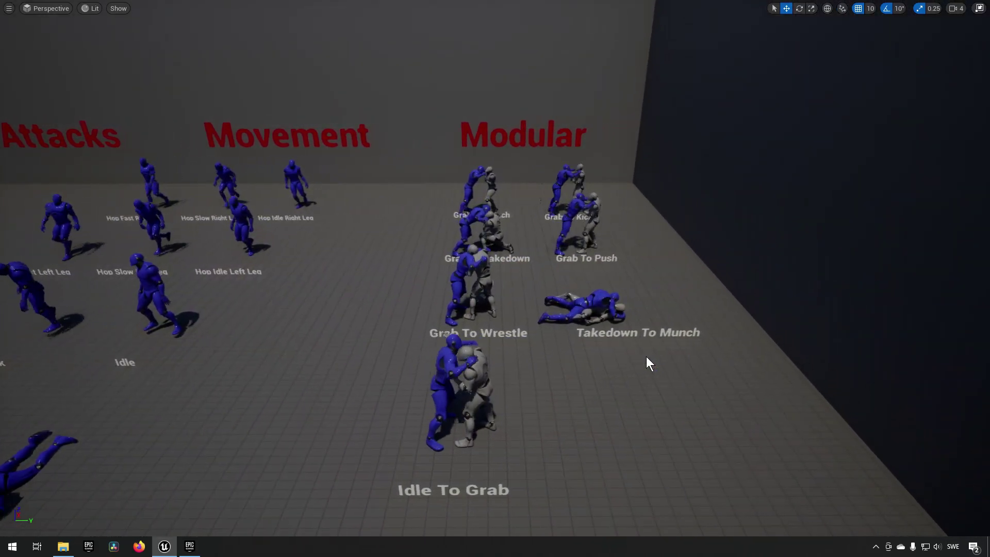
# Step: Examine the paired Modular zombie animations, including Idle To Grab, Grab To Wrestle and Takedown To Munch
pyautogui.press('Right')
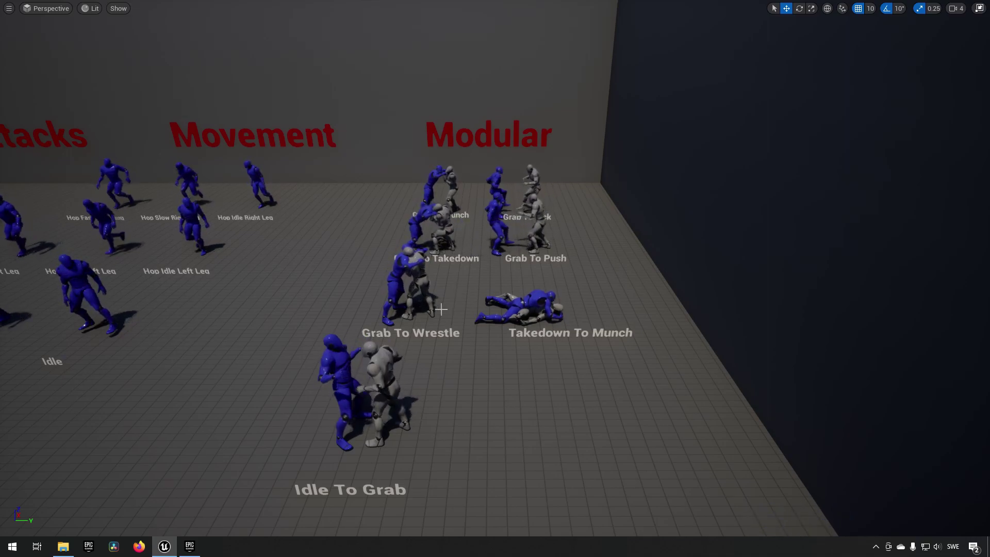
pyautogui.moveTo(439, 313)
pyautogui.mouseDown(button='right')
pyautogui.moveTo(445, 339)
pyautogui.moveTo(512, 369)
pyautogui.moveTo(538, 355)
pyautogui.moveTo(449, 312)
pyautogui.mouseUp(button='right')
pyautogui.press('a')
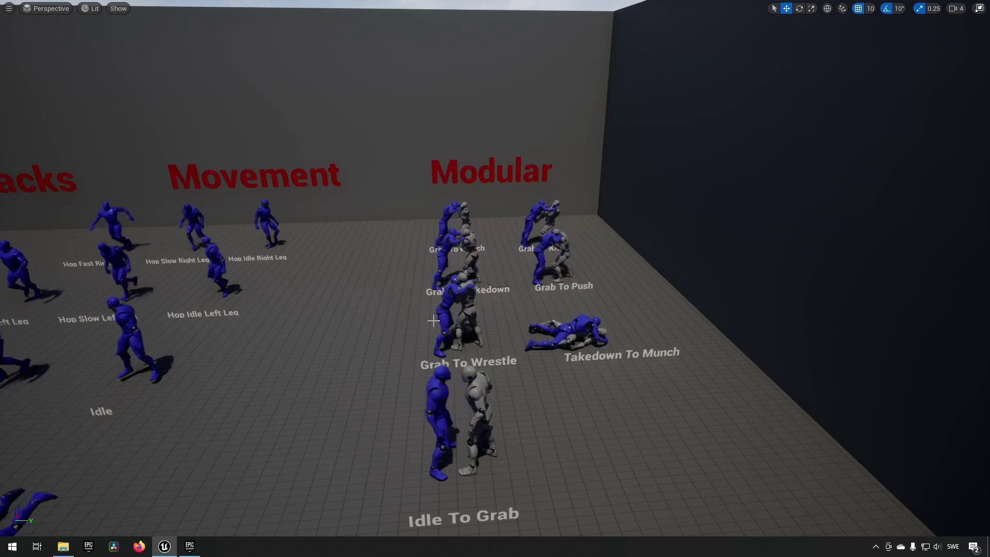
pyautogui.moveTo(566, 362); pyautogui.dragTo(546, 370, button='right')
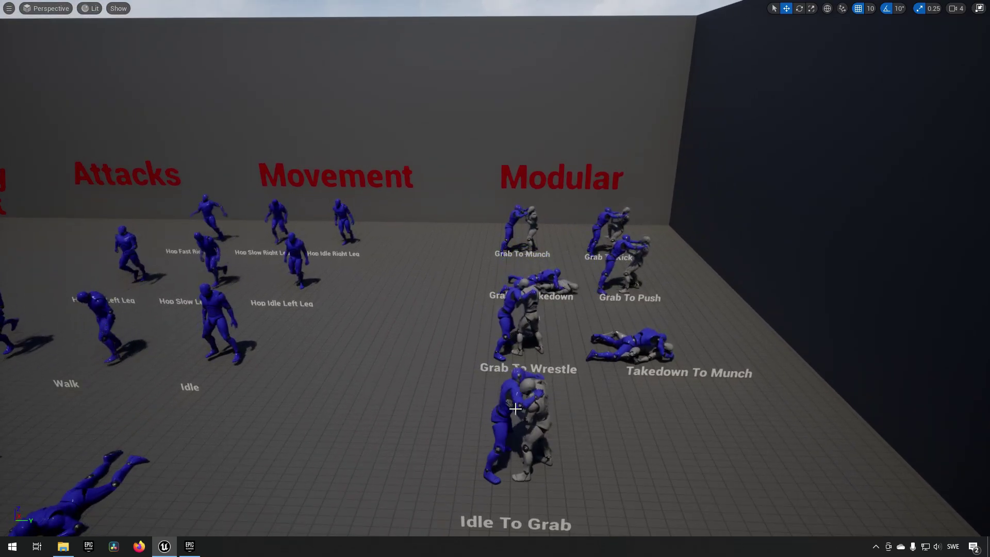
pyautogui.moveTo(518, 411)
pyautogui.mouseDown(button='right')
pyautogui.moveTo(266, 395)
pyautogui.moveTo(502, 420)
pyautogui.mouseUp(button='right')
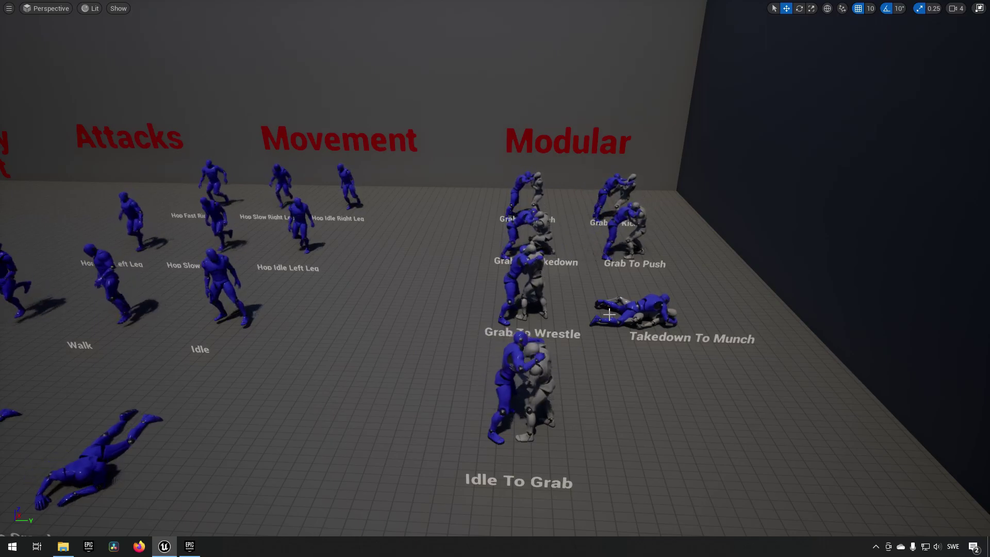
pyautogui.moveTo(590, 266); pyautogui.dragTo(575, 280, button='right')
pyautogui.press('a')
pyautogui.press('a')
pyautogui.press('w')
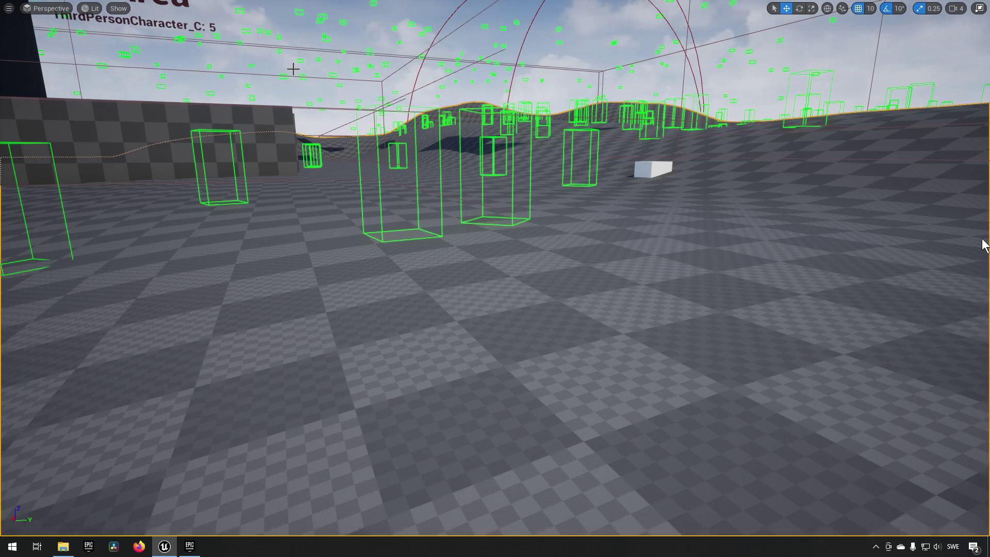
# Step: Look over the spawn points in the AI spawn demo map and start playing the level with mouse control
pyautogui.moveTo(264, 185); pyautogui.dragTo(119, 206, button='right')
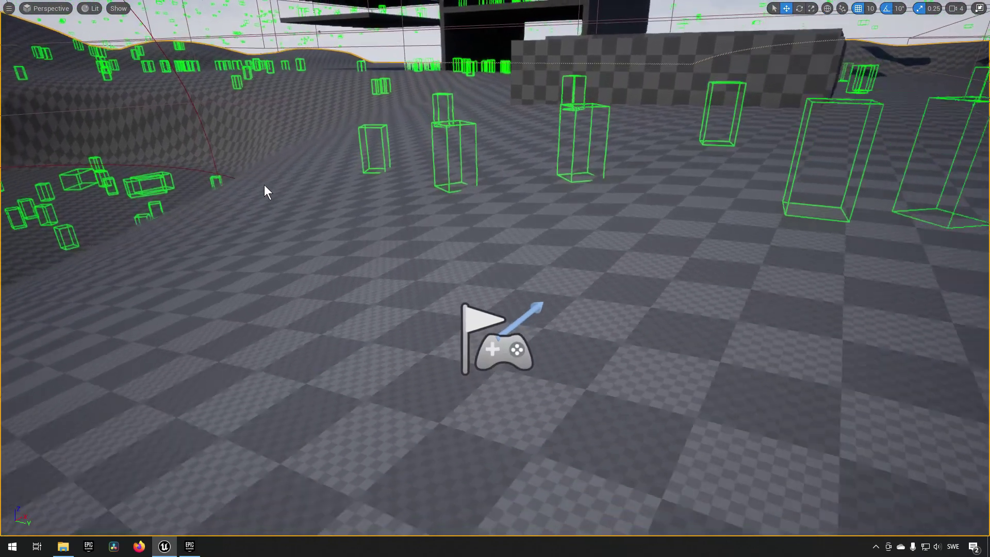
pyautogui.moveTo(661, 189); pyautogui.dragTo(694, 181, button='right')
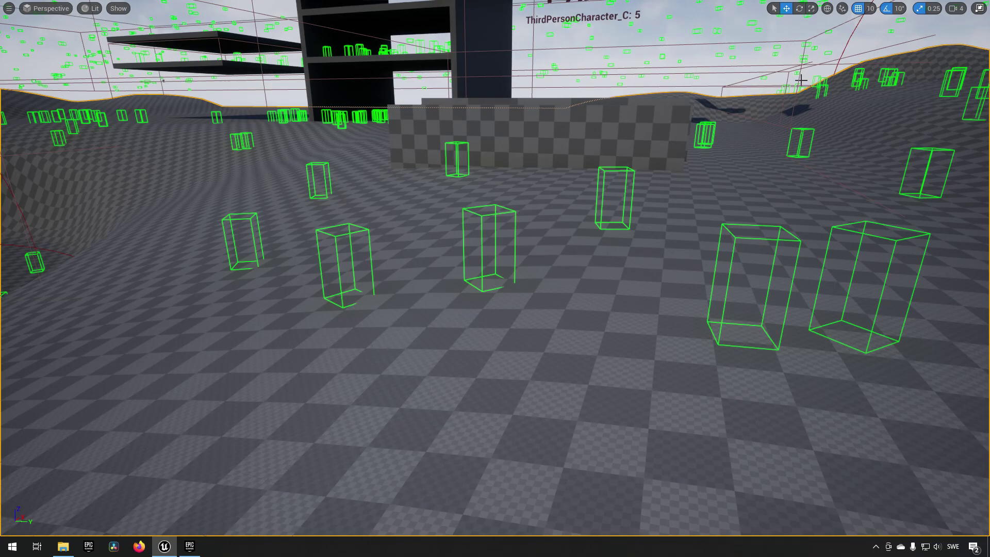
pyautogui.hotkey('alt', 'p')
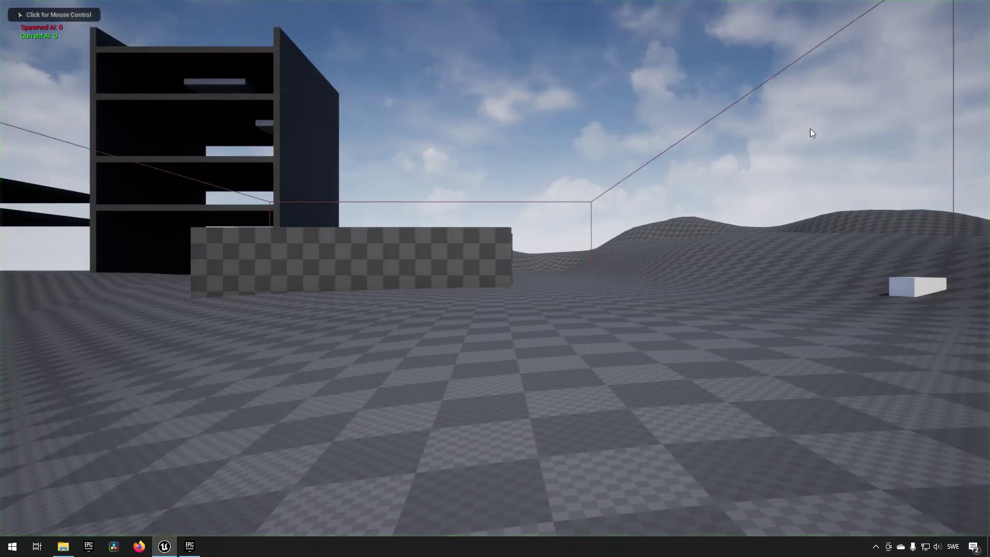
pyautogui.click(721, 239)
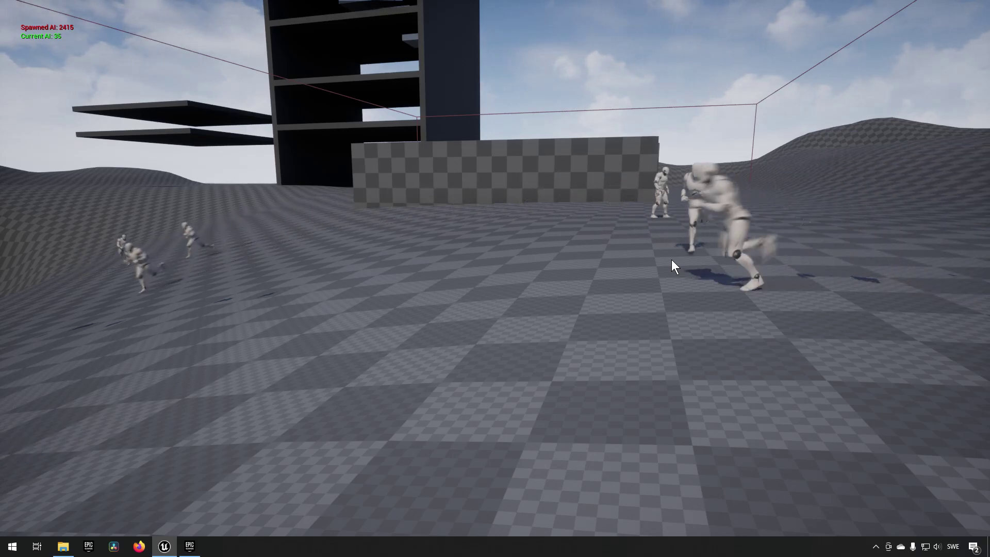
# Step: Look around the running level and walk past the checkered wall to the multi-storey building to watch the spawned AI characters
pyautogui.moveTo(671, 259); pyautogui.dragTo(909, 253)
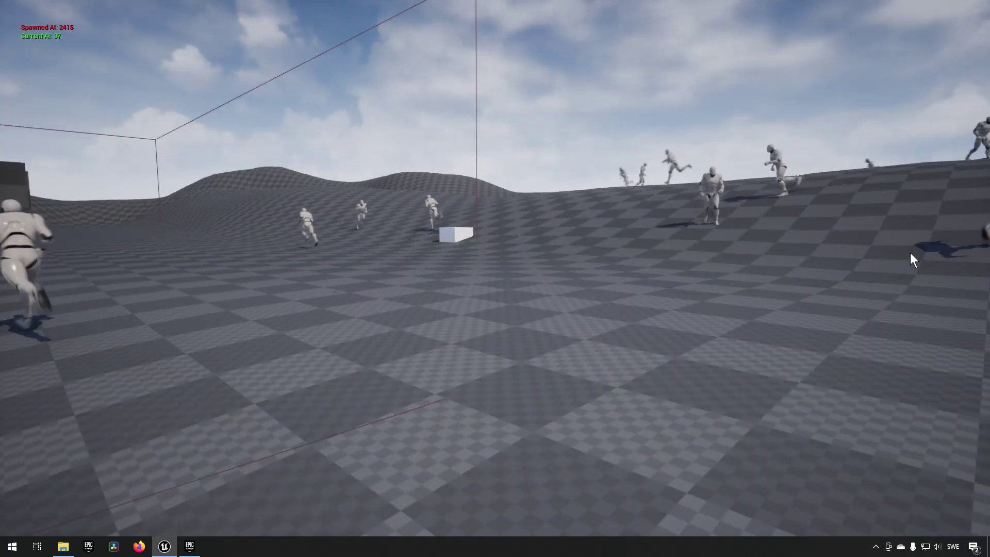
pyautogui.moveTo(911, 254); pyautogui.dragTo(640, 251, button='right')
pyautogui.press('w')
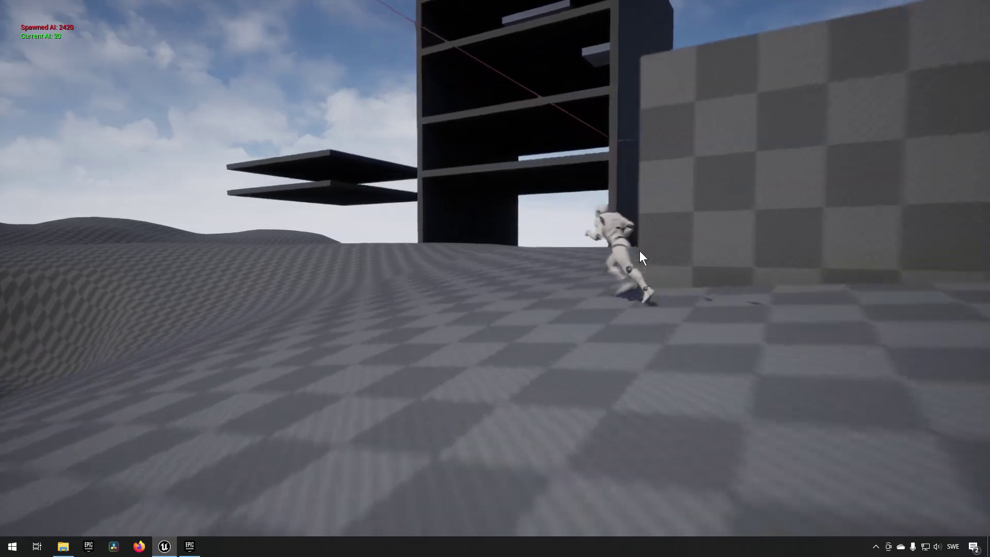
pyautogui.press('w')
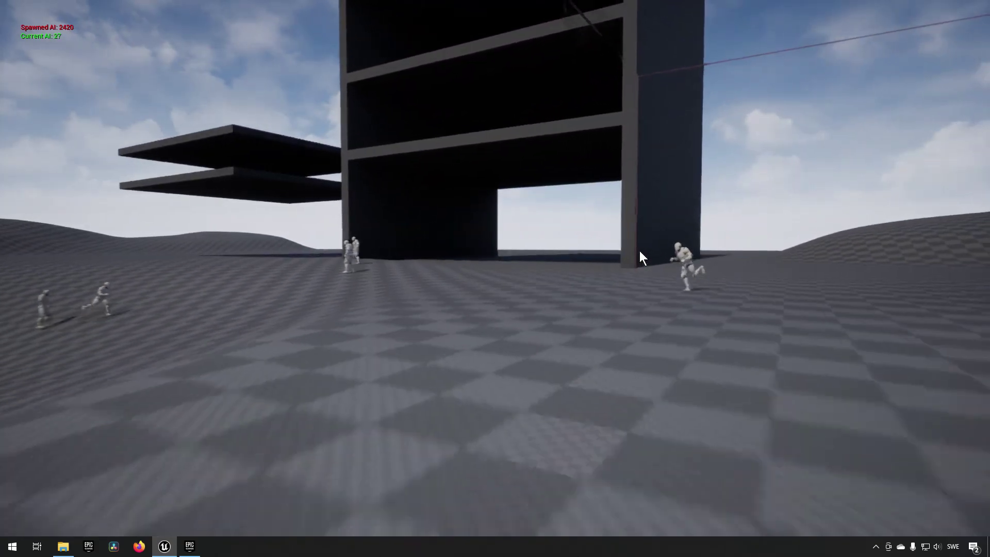
pyautogui.press('w')
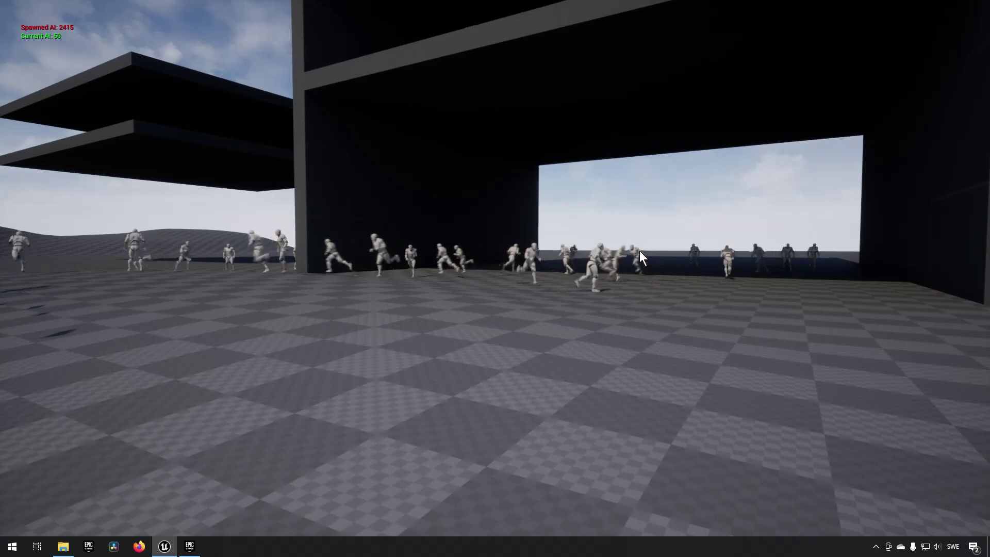
# Step: Walk back from the building to the checkered wall to observe how the AI characters spawn and despawn with distance
pyautogui.moveTo(640, 251); pyautogui.dragTo(759, 266)
pyautogui.press('d')
pyautogui.press('d')
pyautogui.press('s')
pyautogui.press('s')
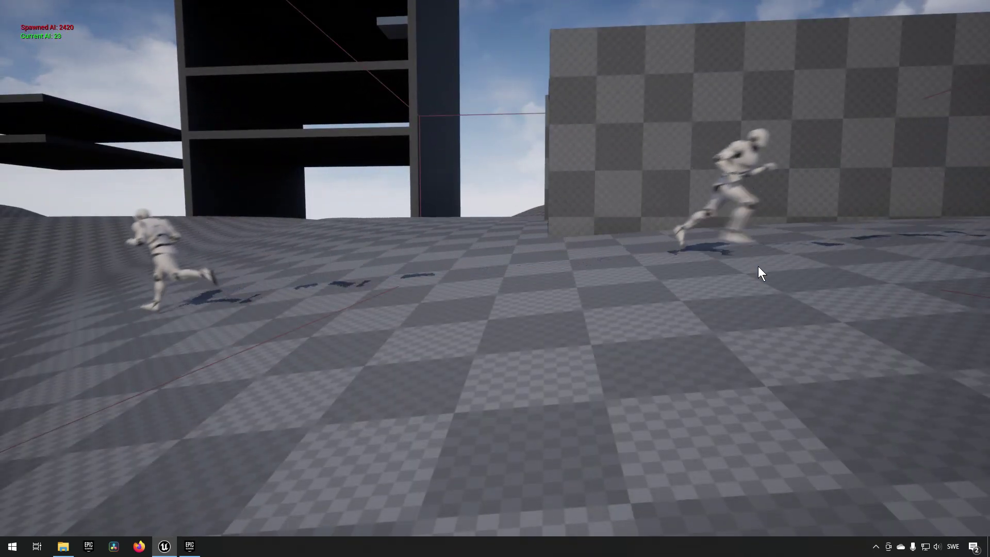
pyautogui.press('d')
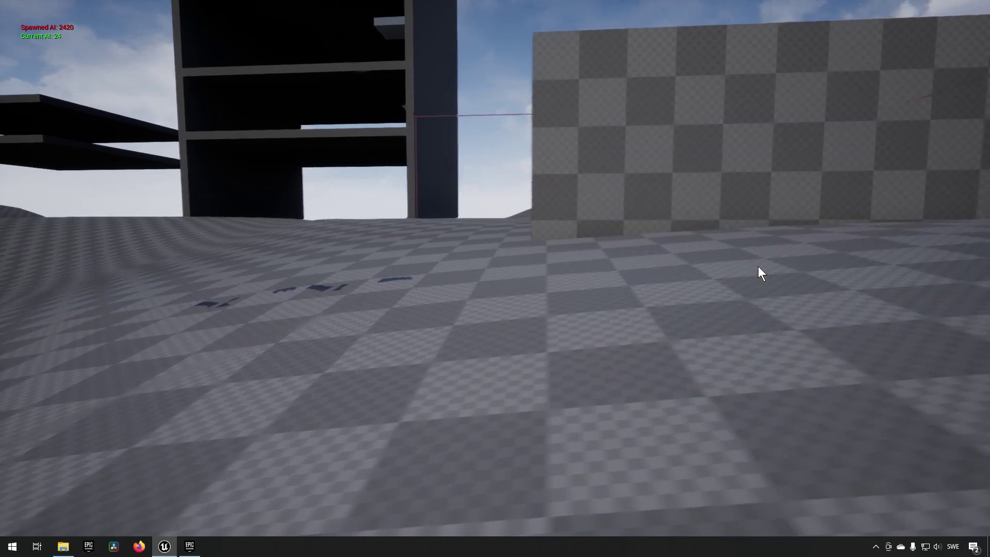
# Step: Back away from the checkered wall to watch the AI characters run past, and end the play session
pyautogui.moveTo(758, 266)
pyautogui.mouseDown()
pyautogui.moveTo(746, 272)
pyautogui.moveTo(757, 271)
pyautogui.mouseUp()
pyautogui.press('s')
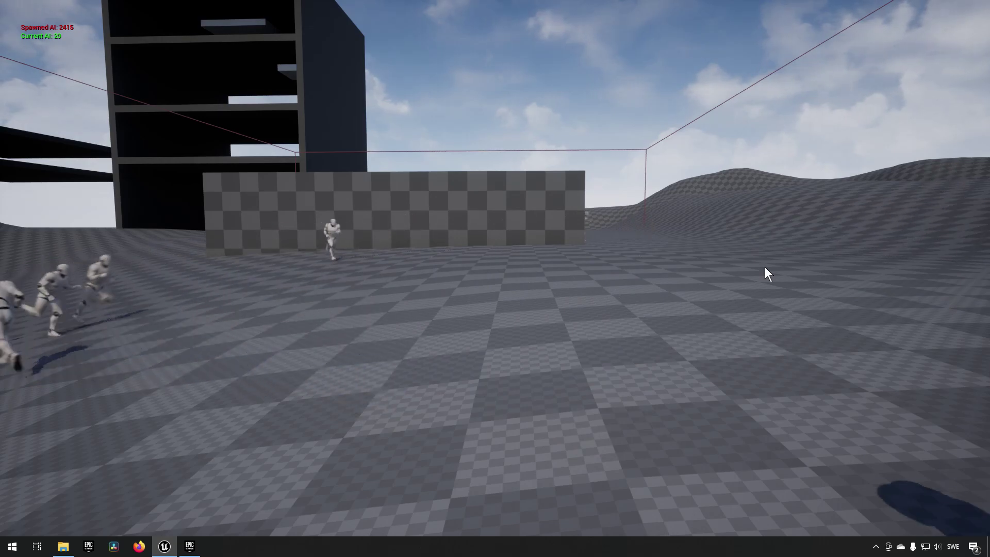
pyautogui.moveTo(738, 270); pyautogui.dragTo(599, 264)
pyautogui.moveTo(599, 264); pyautogui.dragTo(704, 292, button='right')
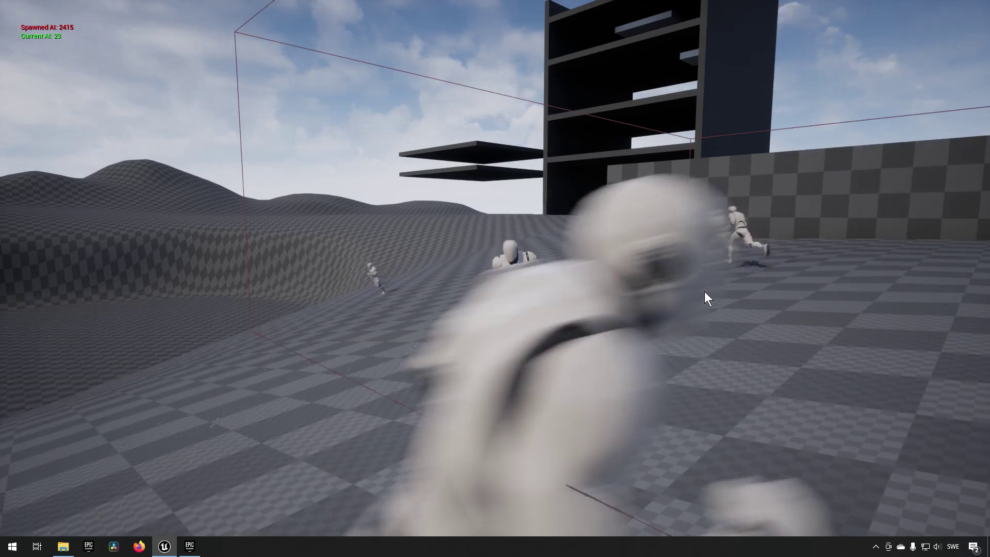
pyautogui.press('Escape')
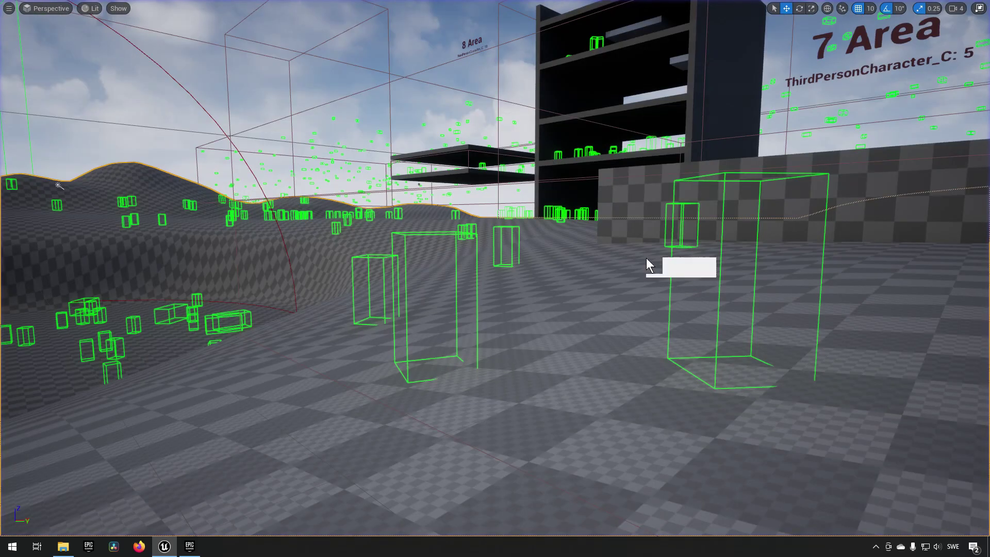
# Step: Look over the spawn areas and green spawn point boxes around the multi-storey building in the edited level
pyautogui.moveTo(645, 258); pyautogui.dragTo(544, 279, button='right')
pyautogui.click(606, 178)
pyautogui.press('w')
pyautogui.press('w')
pyautogui.press('a')
pyautogui.moveTo(472, 244); pyautogui.dragTo(348, 318, button='right')
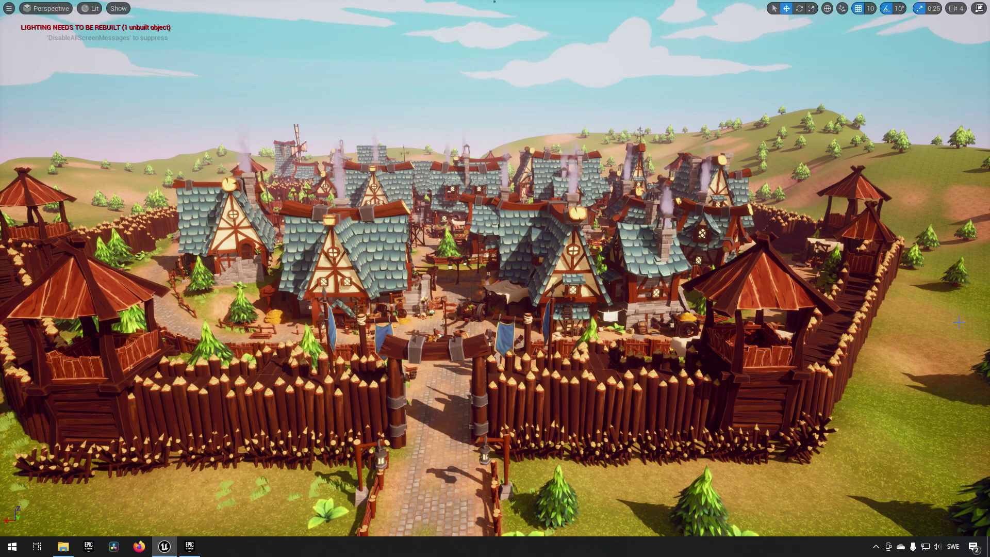
# Step: Look over the fenced village scene and inspect the modular houses and a small stone wall prop in map_village_overview
pyautogui.moveTo(749, 284); pyautogui.dragTo(791, 283, button='right')
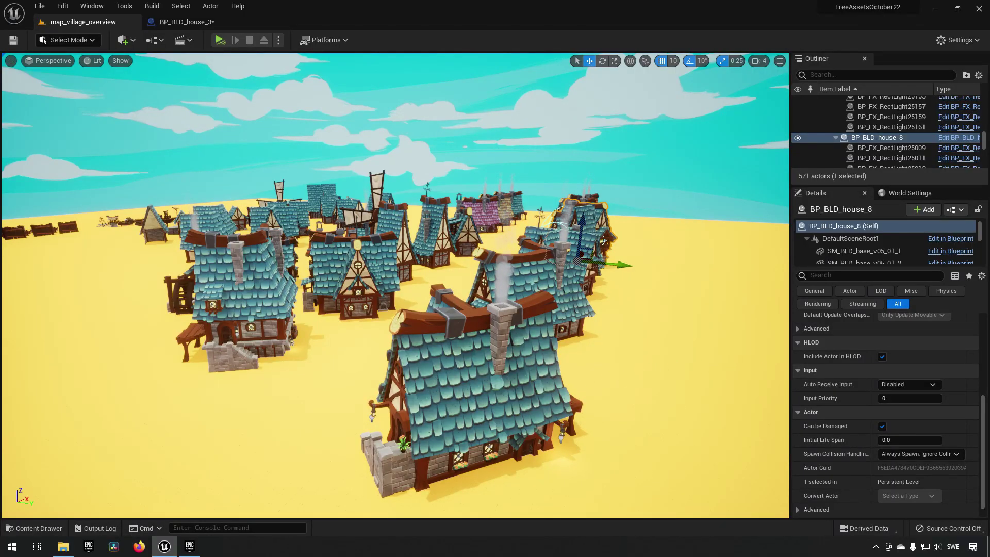
pyautogui.click(333, 268)
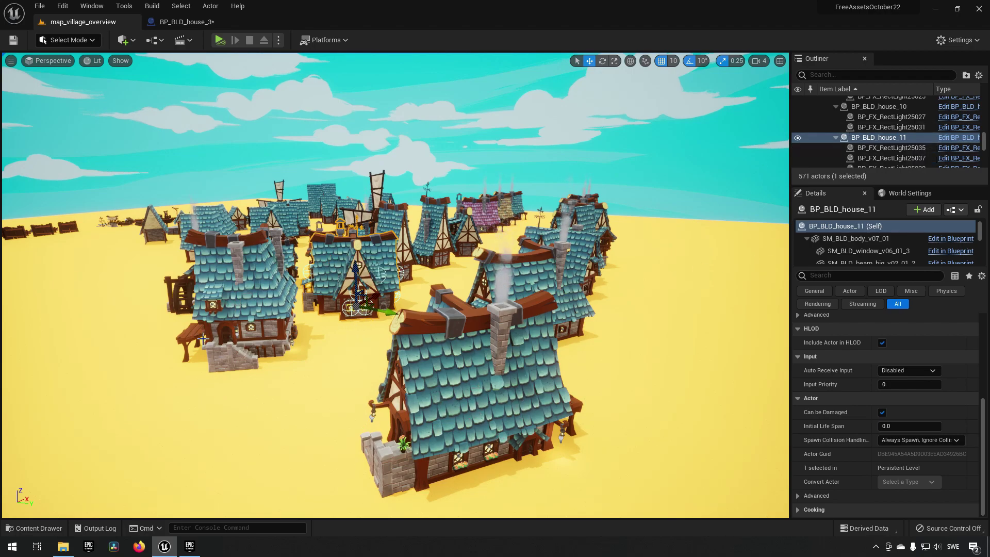
pyautogui.moveTo(516, 323); pyautogui.dragTo(624, 454, button='right')
pyautogui.click(672, 420)
# Step: Examine the food, cookware and cart props laid out on the ground beside the houses in the overview map
pyautogui.moveTo(673, 420); pyautogui.dragTo(726, 419, button='right')
pyautogui.moveTo(355, 398); pyautogui.dragTo(509, 389, button='right')
pyautogui.moveTo(413, 386); pyautogui.dragTo(339, 419, button='right')
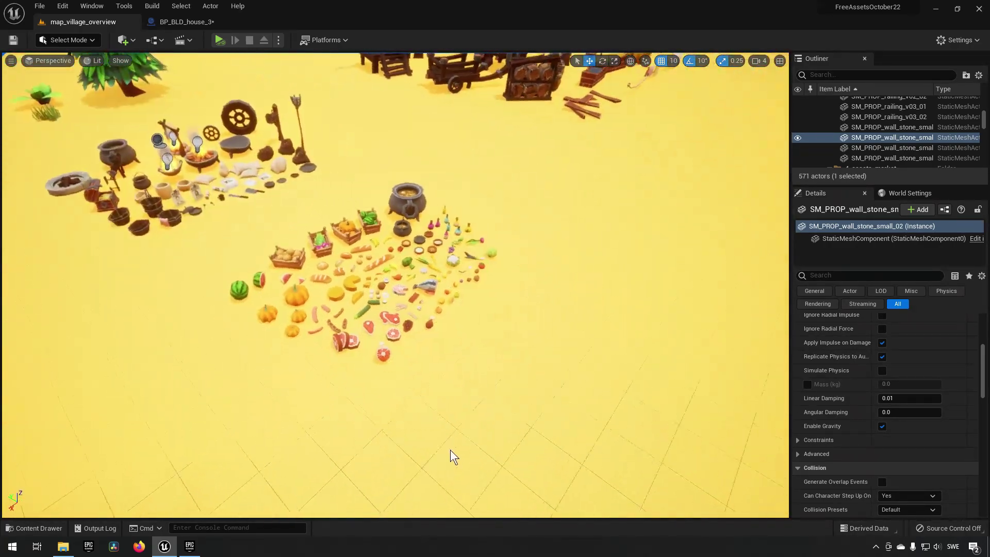
pyautogui.scroll(5, 444, 444)
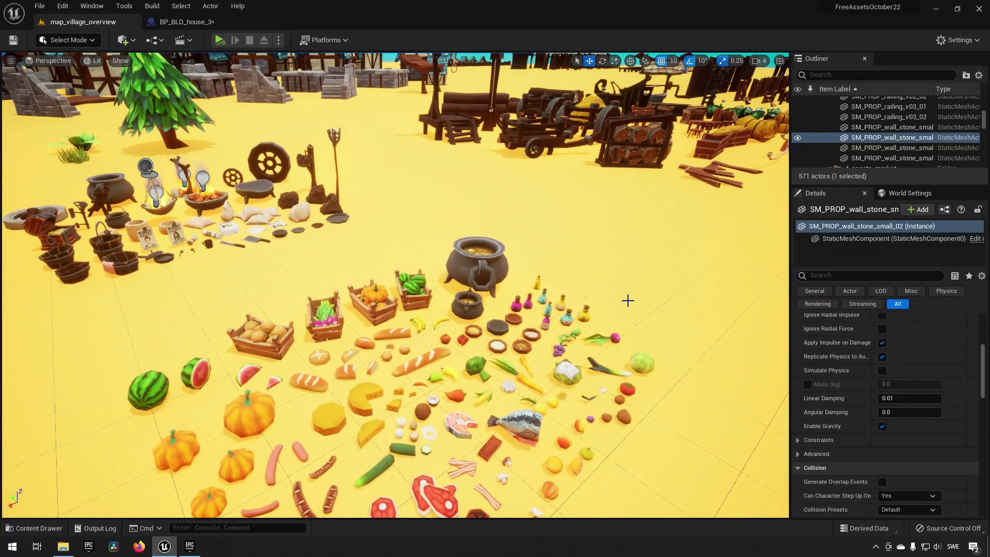
pyautogui.moveTo(628, 306); pyautogui.dragTo(575, 297, button='right')
pyautogui.press('s')
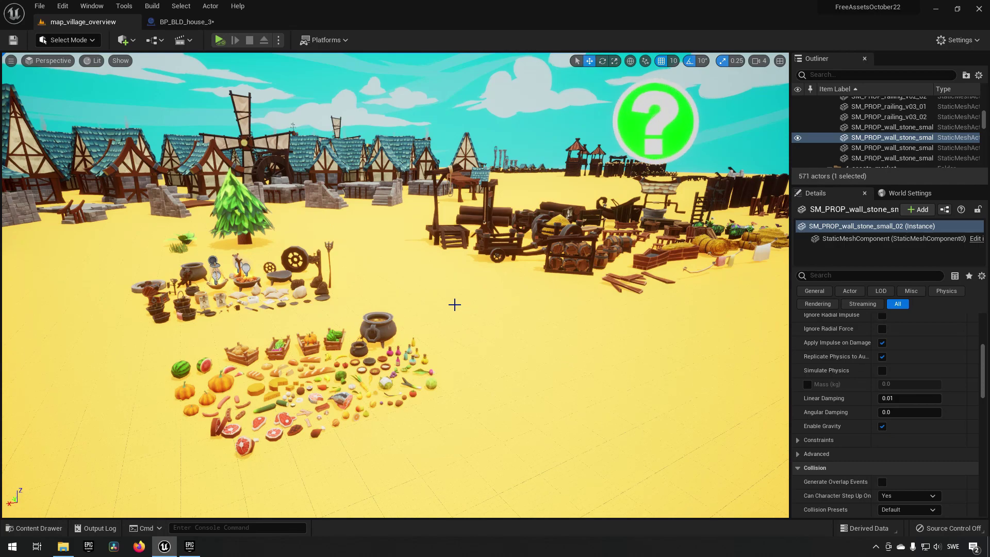